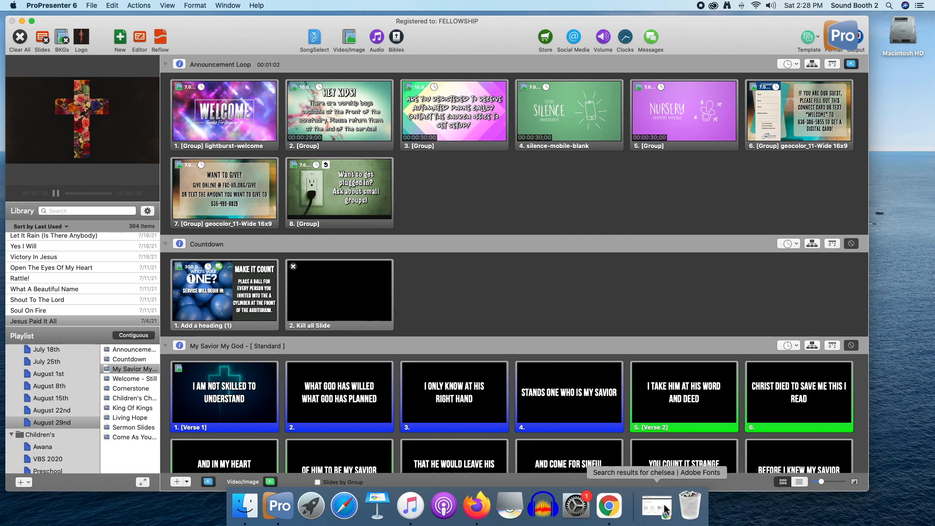
- Switch to Chrome and close the Adobe Fonts search results to bring up the Sunday AM Worship plan in Planning Center
click(665, 508)
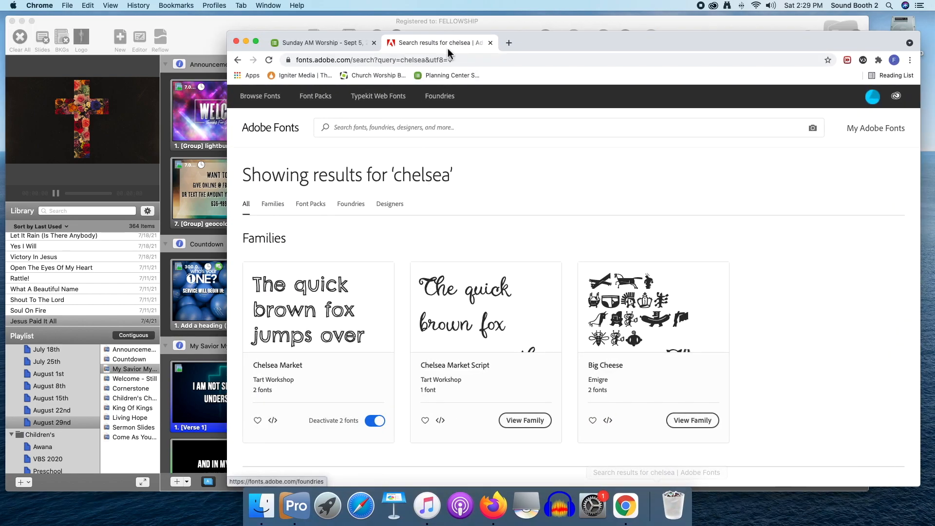
click(490, 42)
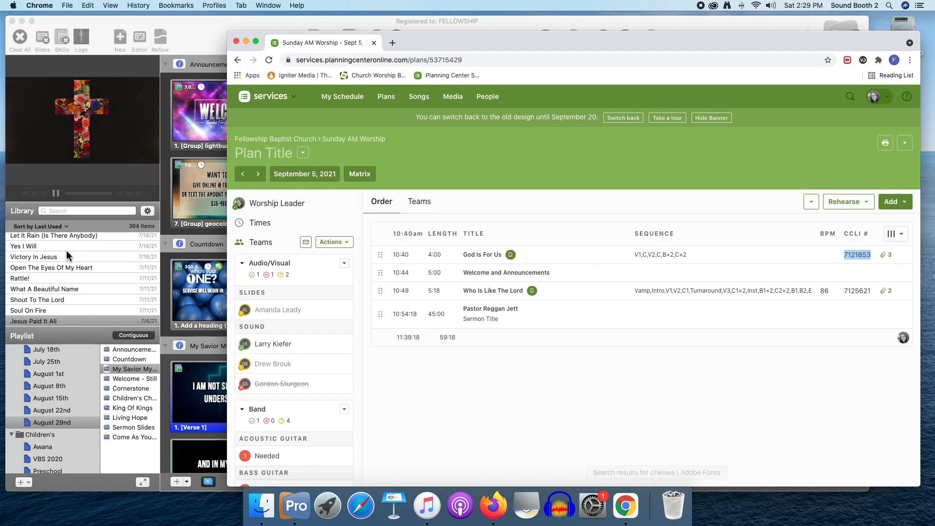
- Switch to ProPresenter, search the library for "God is for us" and look through the matching songs
click(77, 211)
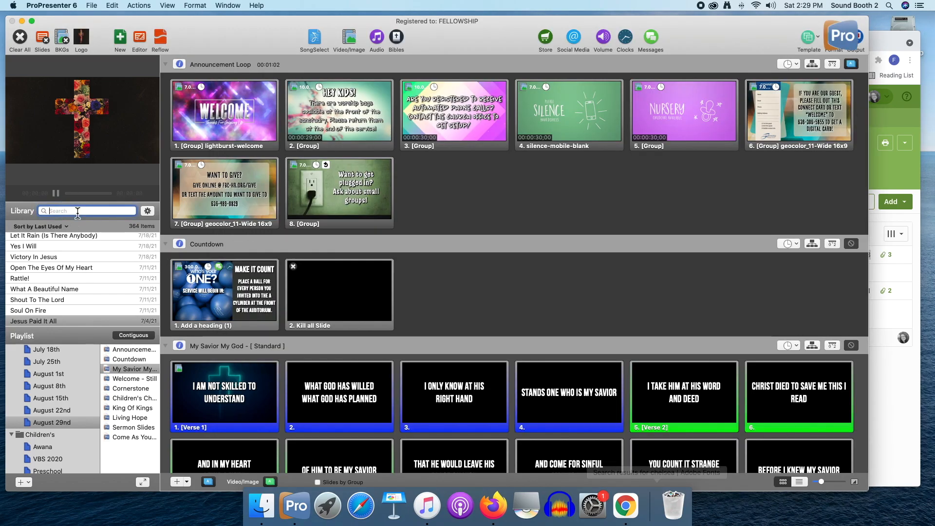
text(God is forus)
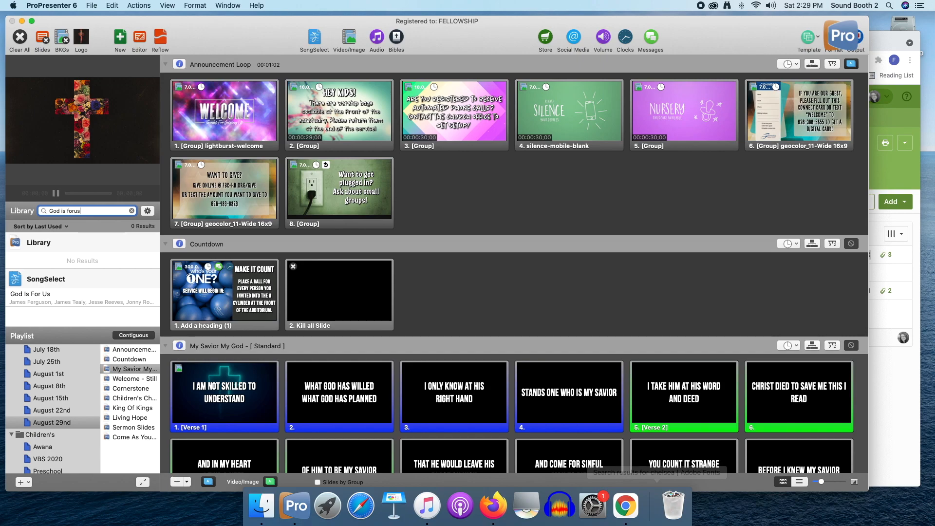
key(BackSpace)
text(us)
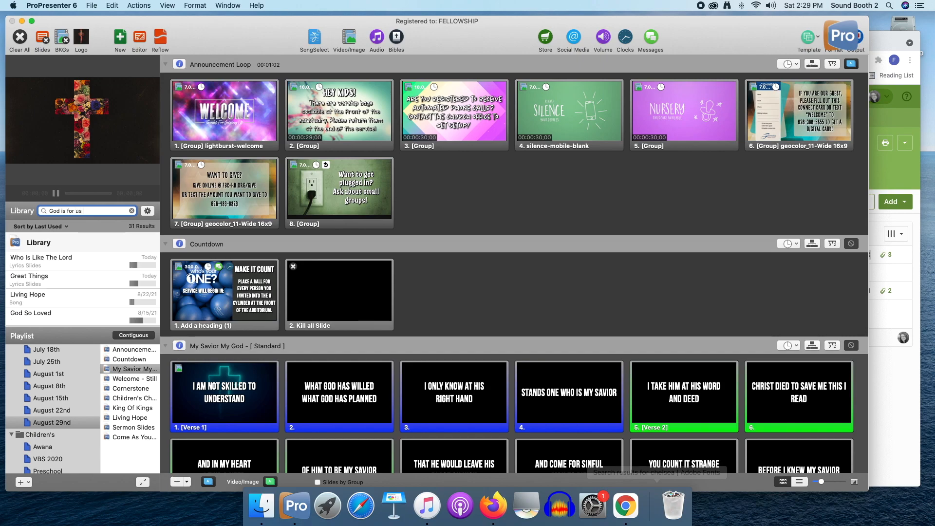
scroll(42, 282, down, 5)
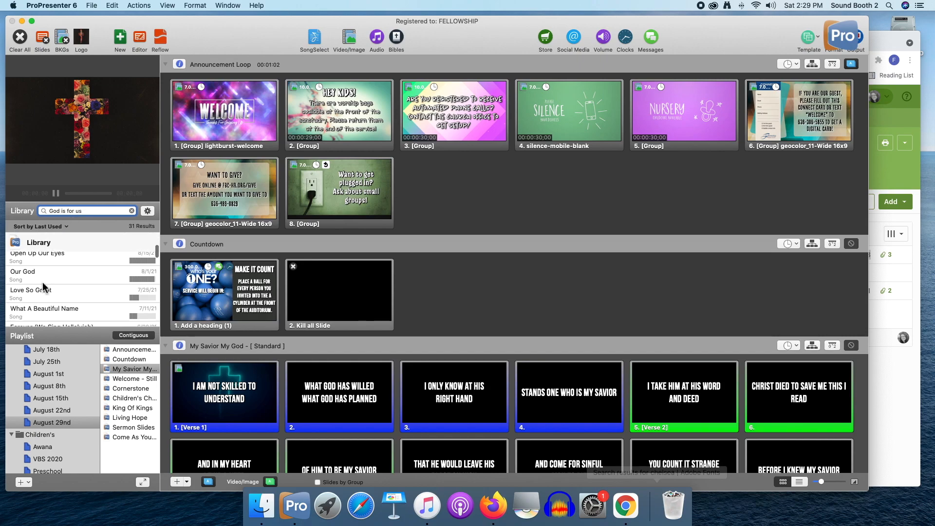
scroll(46, 282, down, 1)
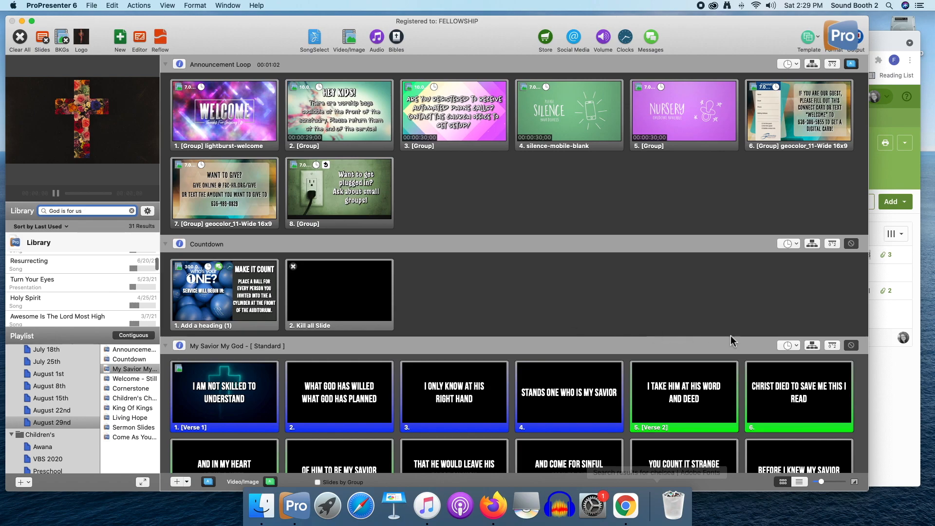
- Copy CCLI number 7121853 of God Is For Us from the Planning Center plan and search the ProPresenter library for it
click(881, 405)
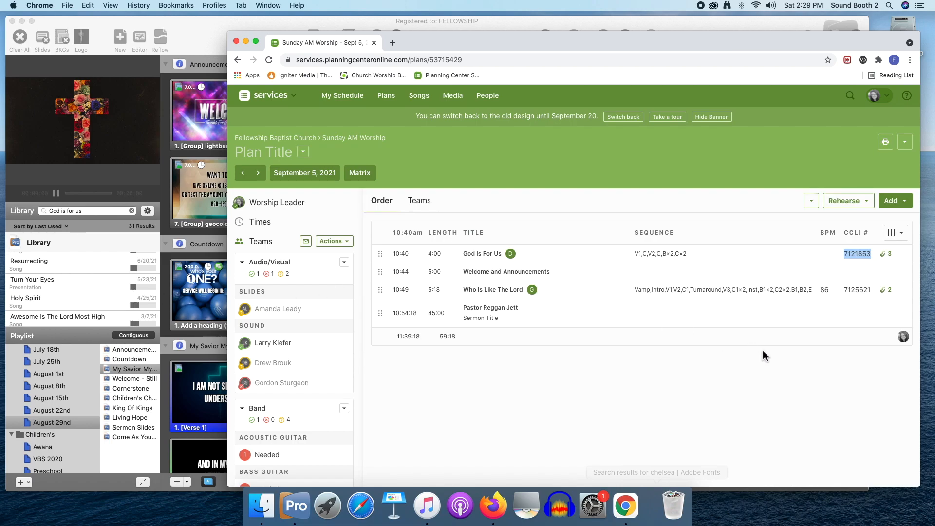
click(856, 259)
double_click(855, 258)
key(super+c)
click(93, 212)
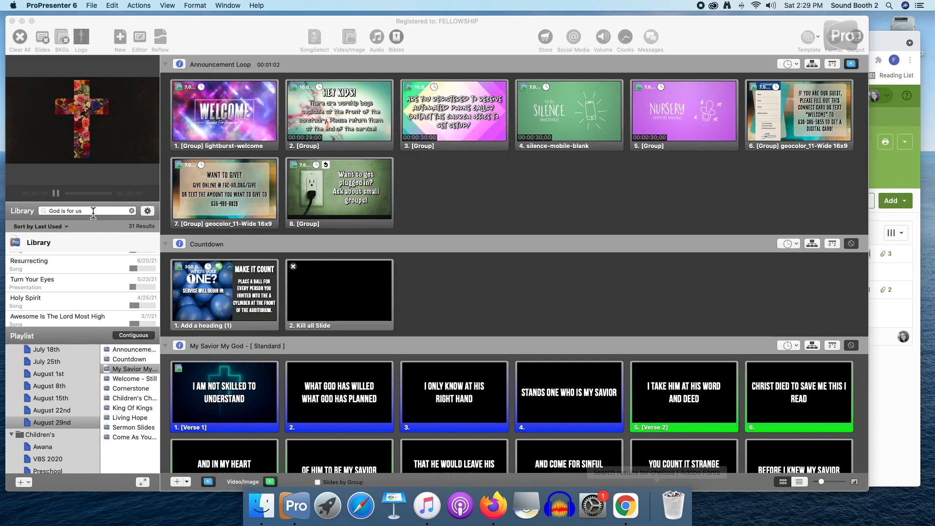
drag(114, 213, 34, 215)
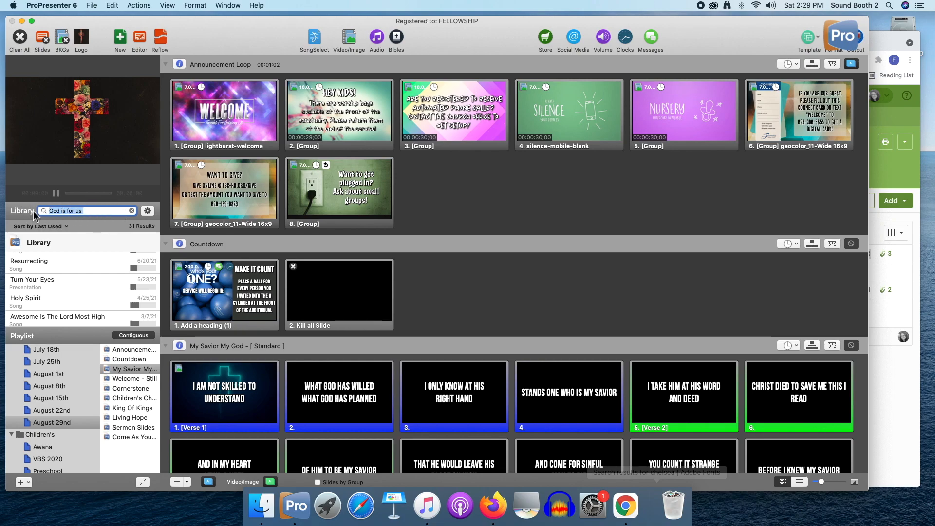
key(super+v)
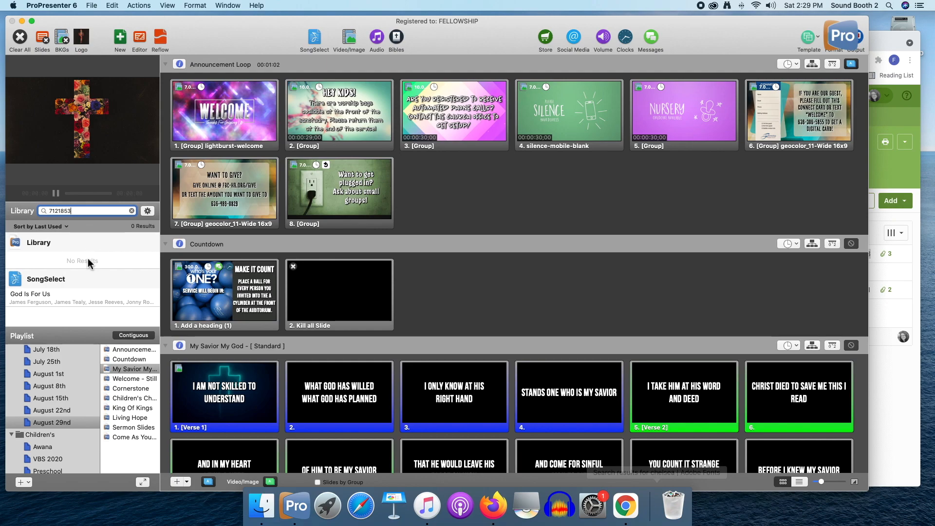
- Preview the SongSelect lyrics of God Is For Us and open the import settings for the song
click(81, 296)
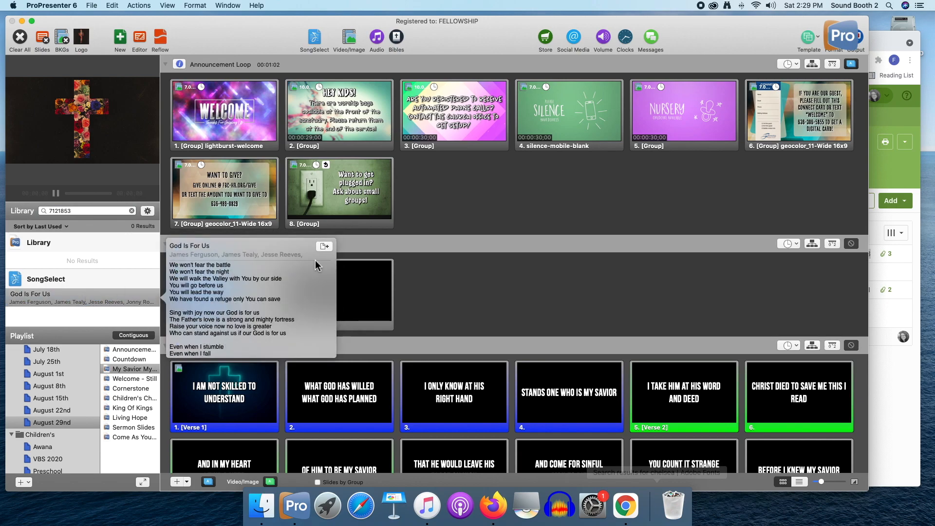
scroll(248, 303, down, 3)
scroll(248, 303, up, 3)
click(325, 246)
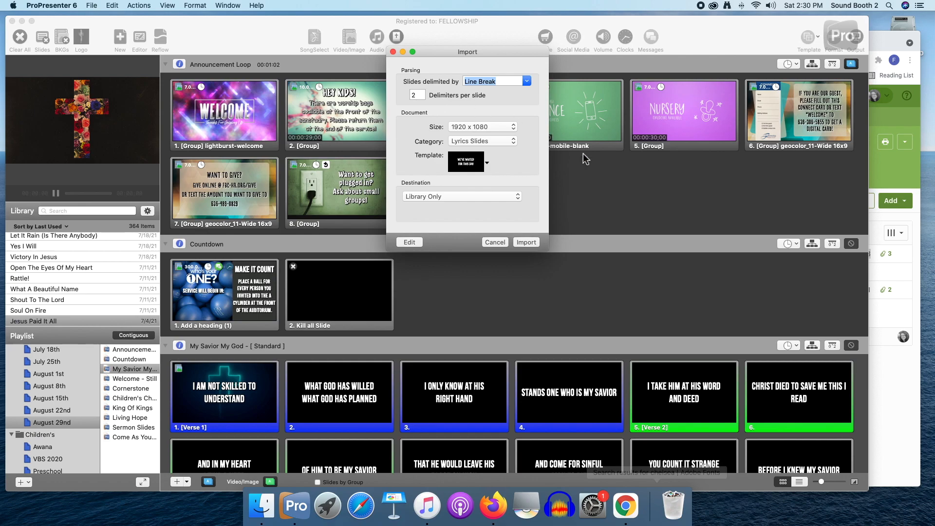
- Switch to Planning Center, open the God Is For Us lyrics PDF and highlight Verse 1 lines in pairs, then minimize the browser
click(879, 396)
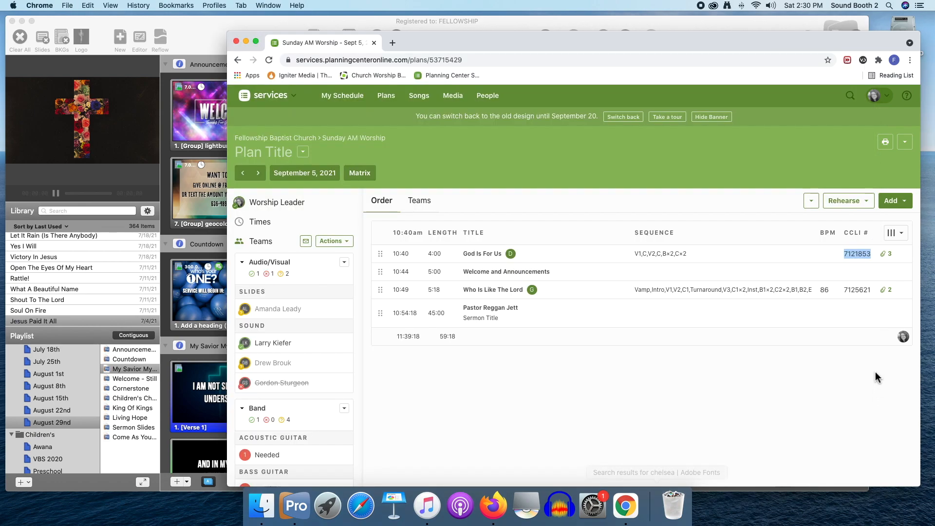
click(884, 253)
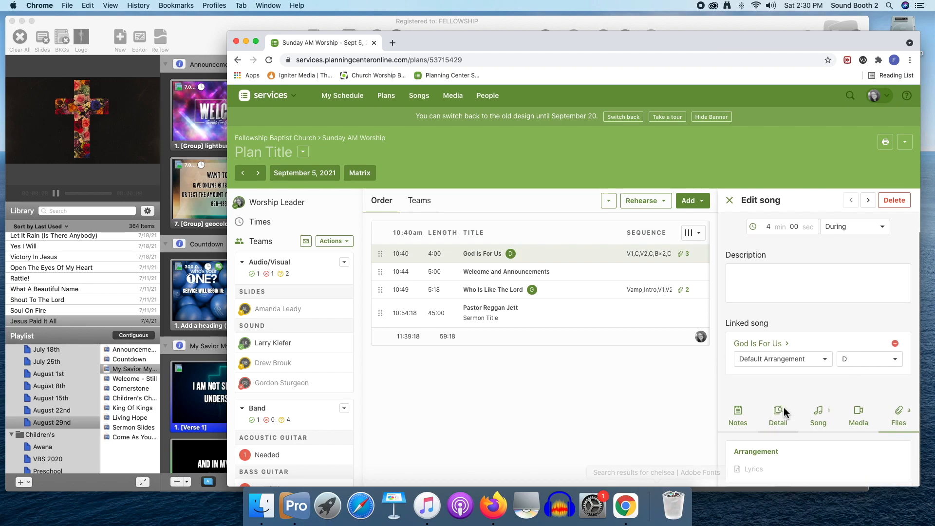
scroll(774, 421, down, 2)
mouse_move(755, 428)
click(722, 422)
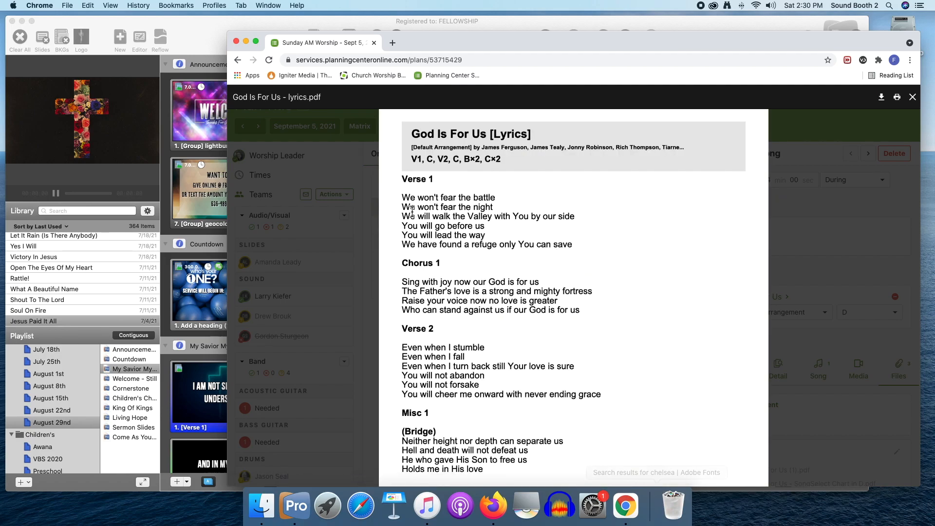
drag(404, 198, 491, 207)
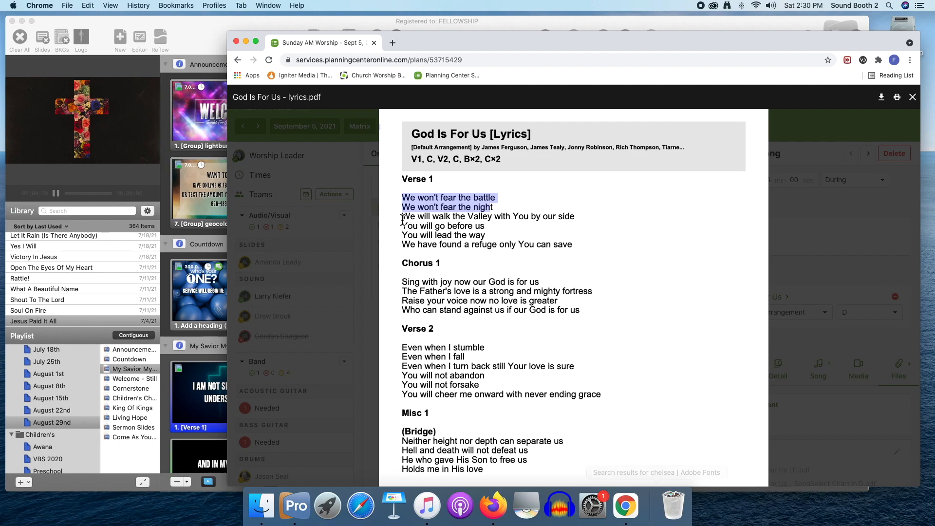
click(429, 216)
mouse_move(488, 227)
mouse_down()
mouse_move(404, 220)
mouse_move(485, 226)
mouse_up()
click(430, 225)
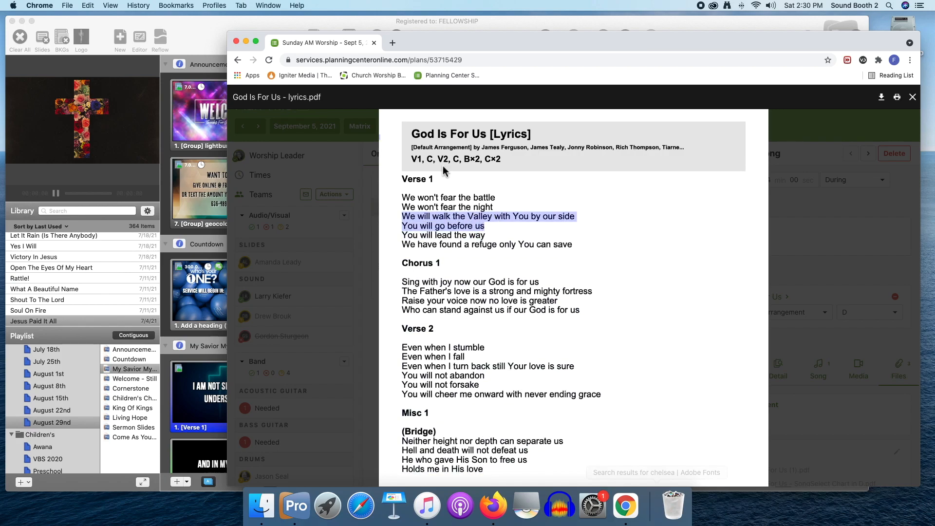
click(247, 42)
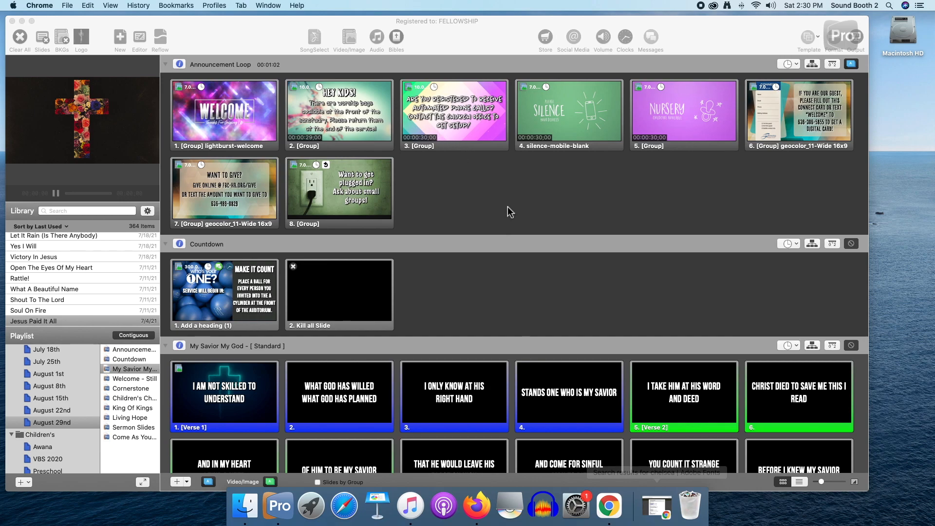
- Return to the ProPresenter import settings and choose Library Only as the destination
key(super+v)
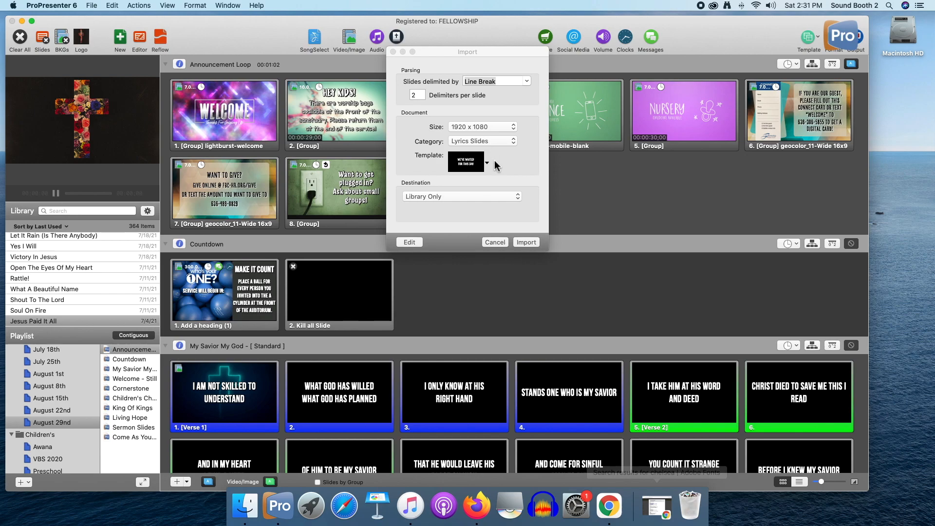
click(512, 200)
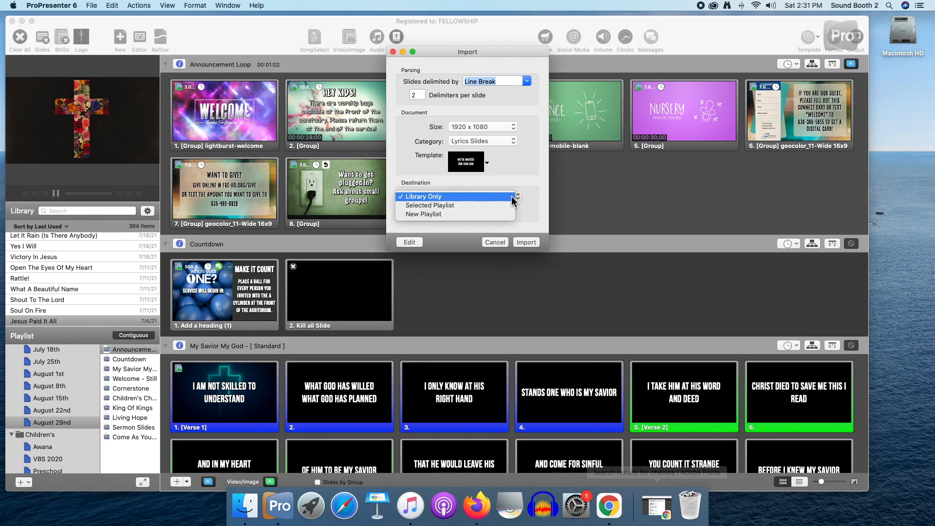
click(512, 197)
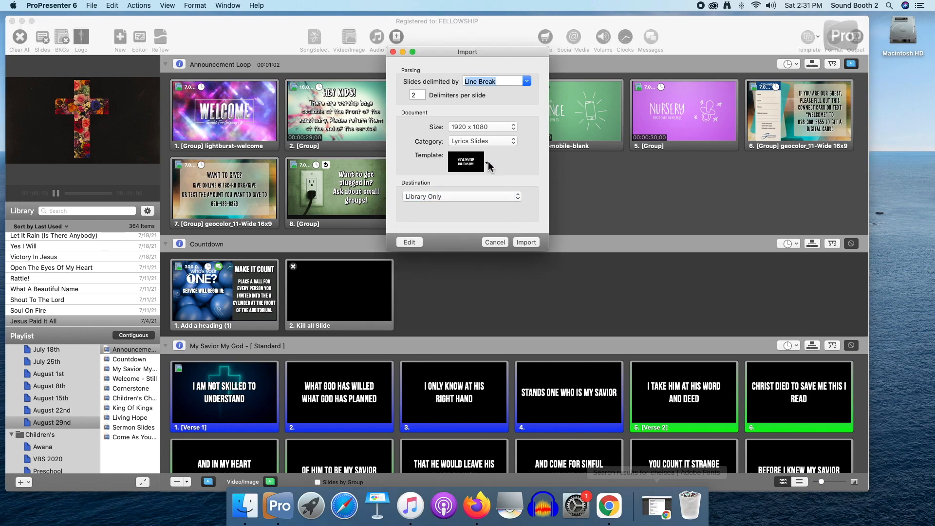
click(501, 196)
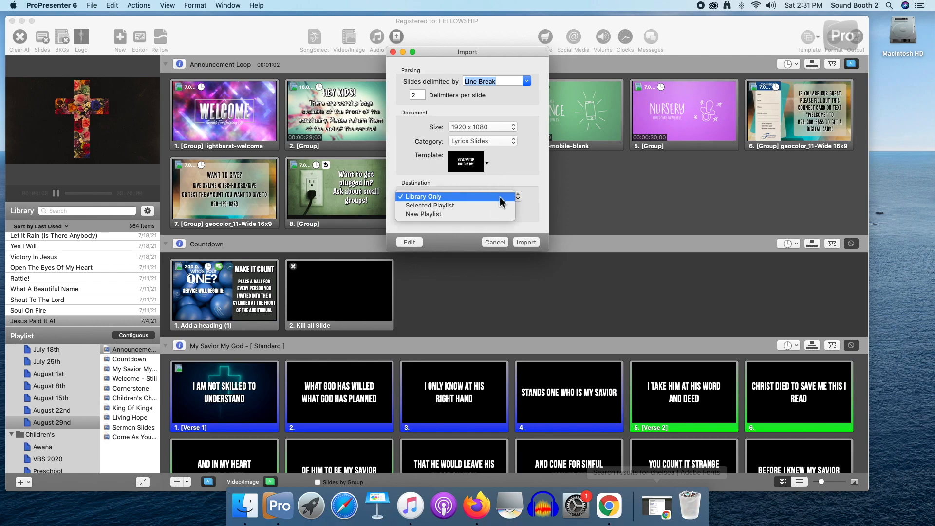
click(463, 199)
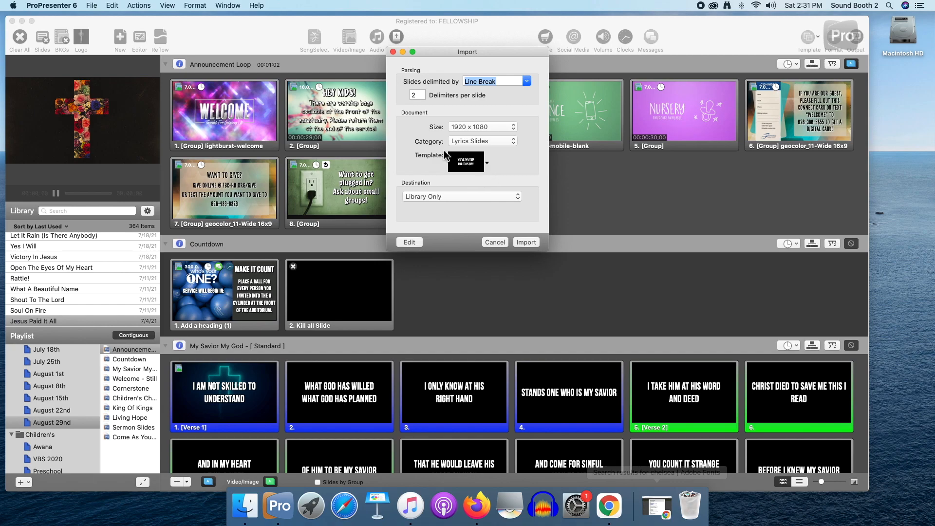
- Choose the Active ALL CAPS template from the Lyrics Styles group and import the song
click(487, 164)
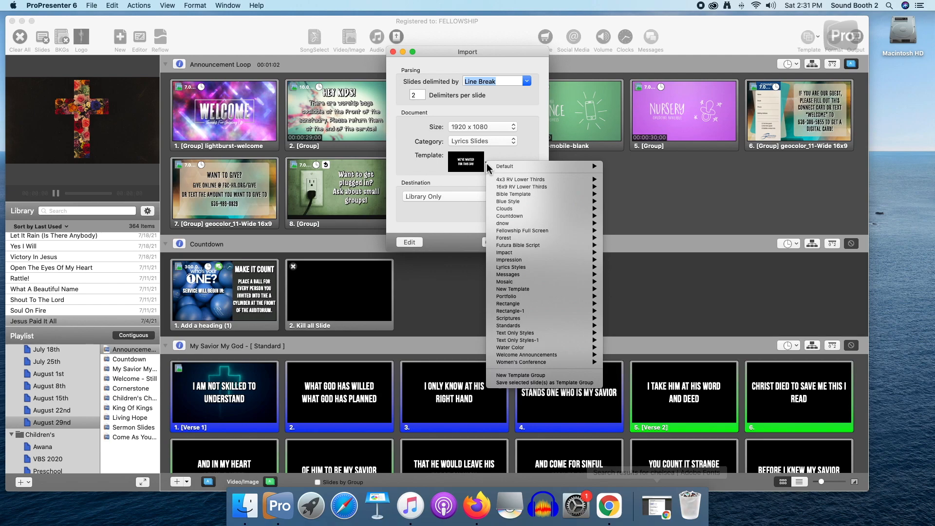
mouse_move(513, 165)
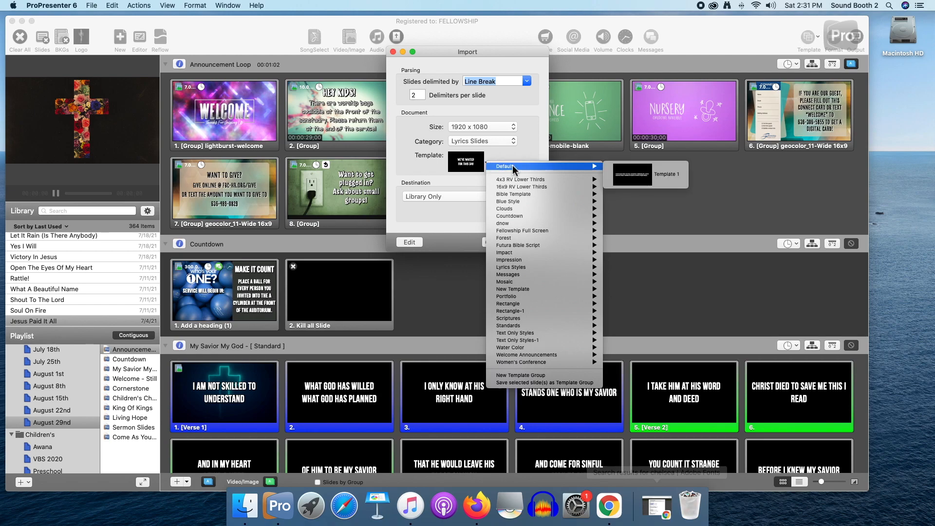
mouse_move(525, 233)
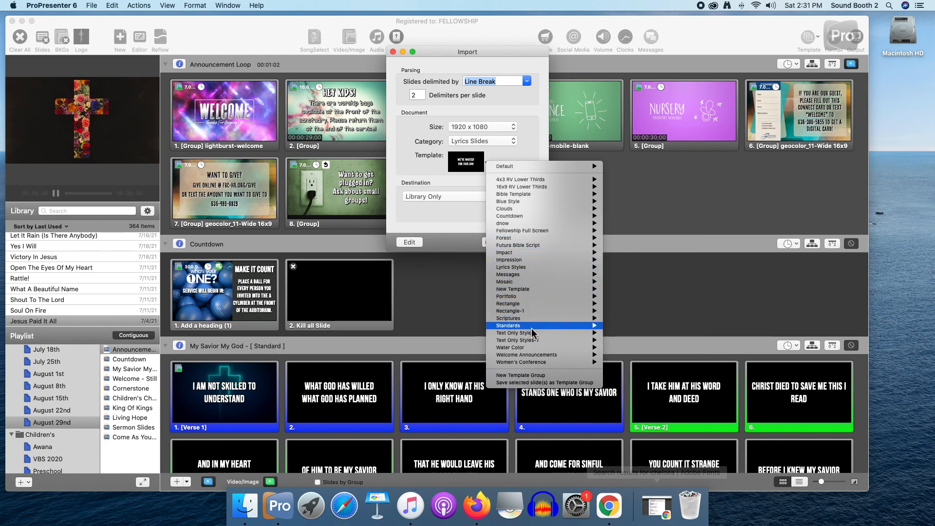
mouse_move(529, 343)
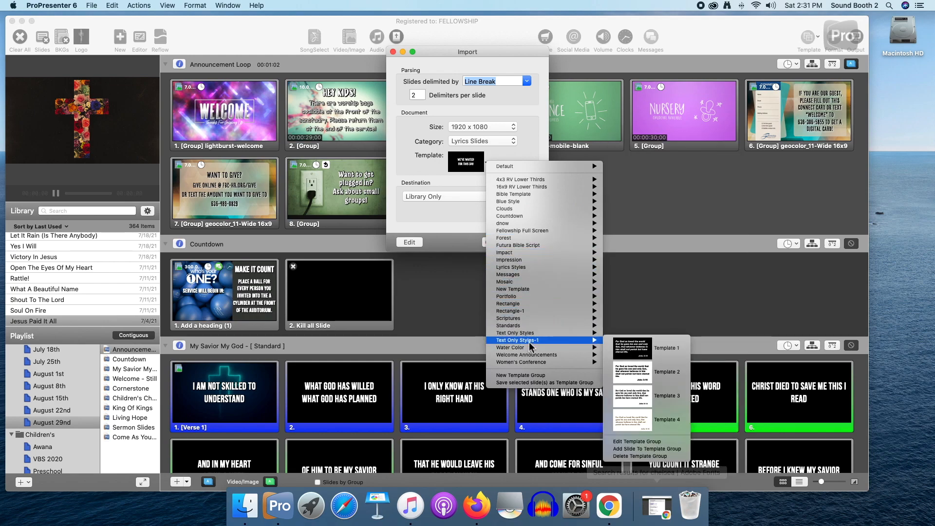
mouse_move(541, 314)
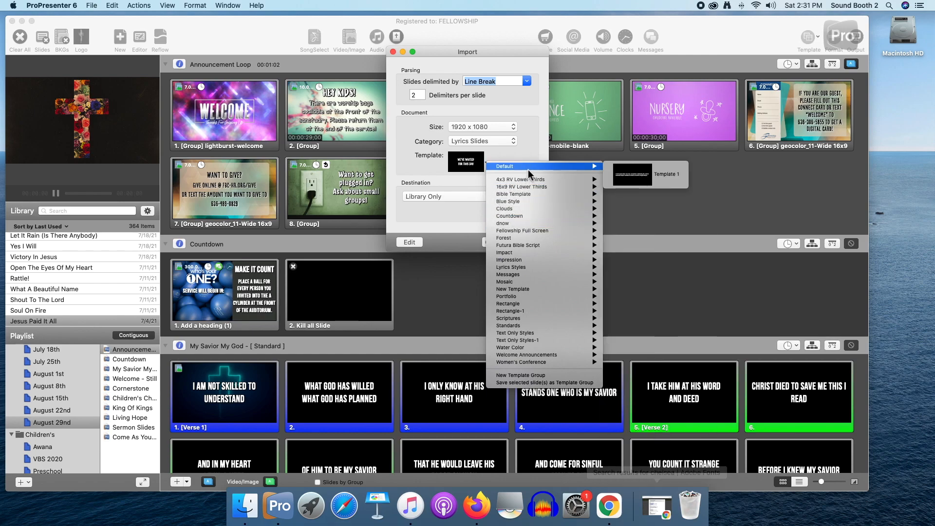
click(486, 165)
click(489, 165)
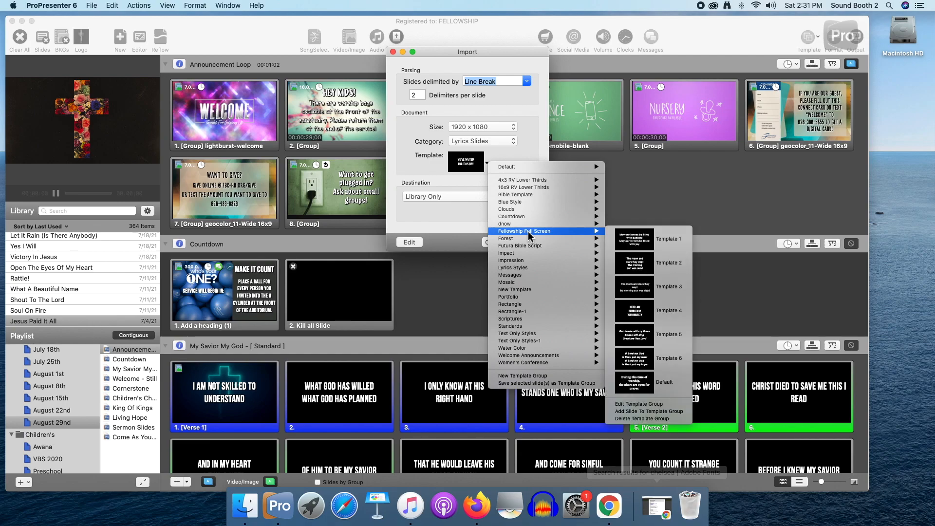
mouse_move(529, 268)
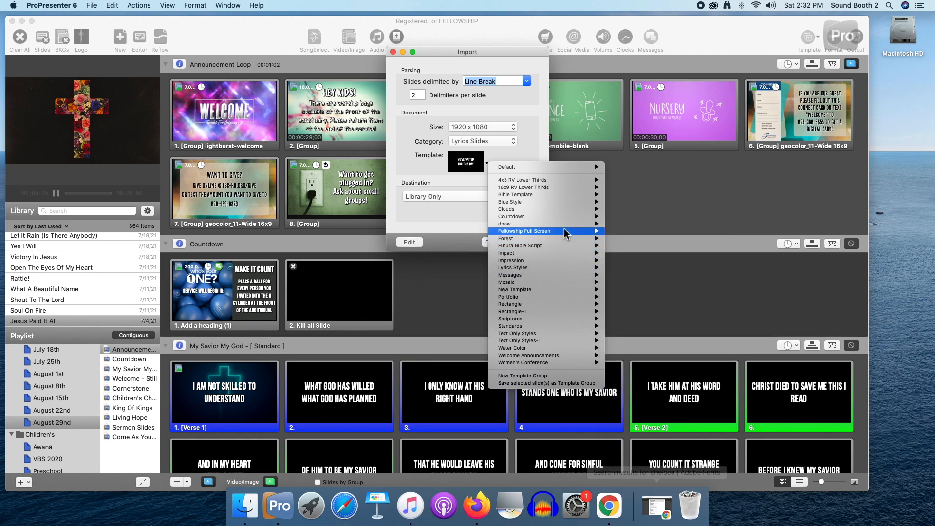
mouse_move(566, 233)
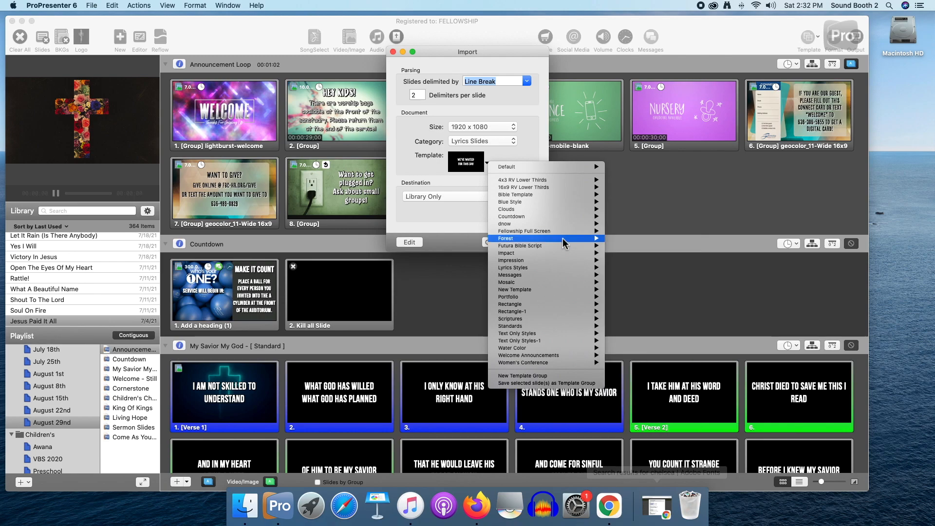
mouse_move(566, 273)
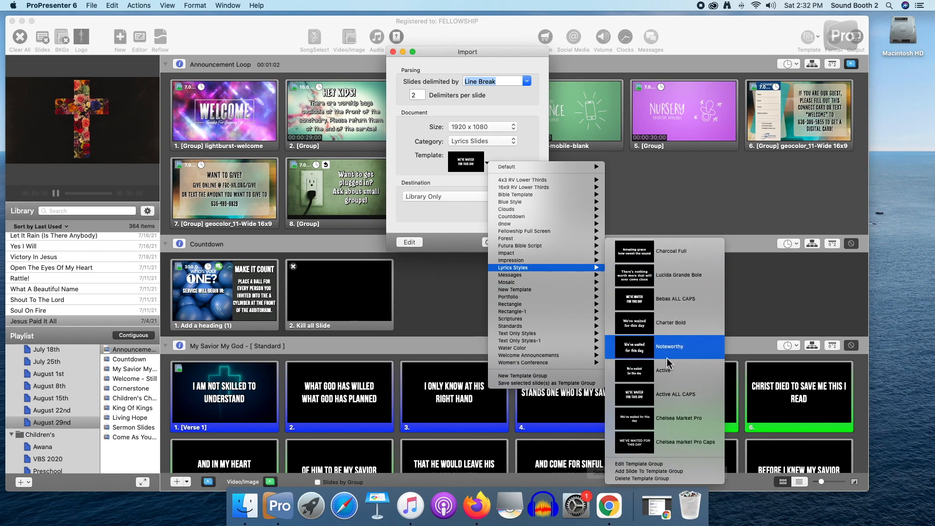
click(680, 404)
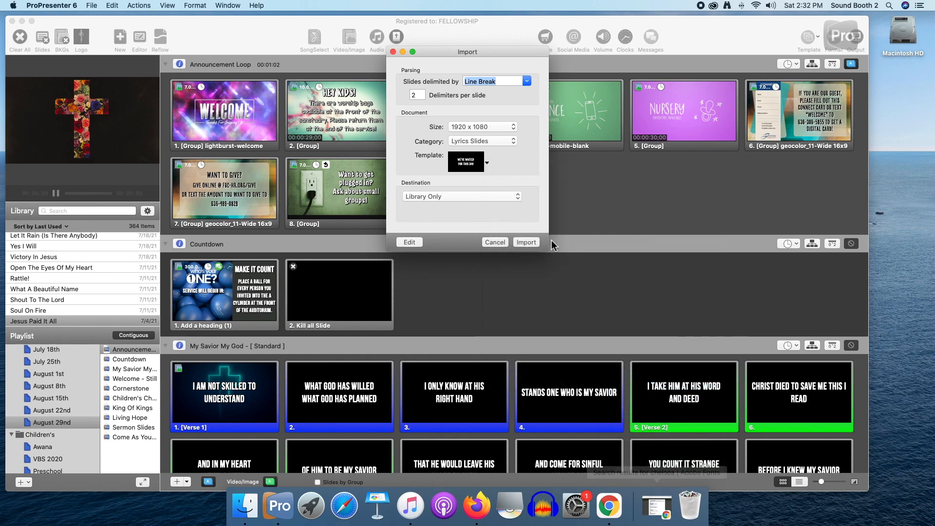
click(533, 242)
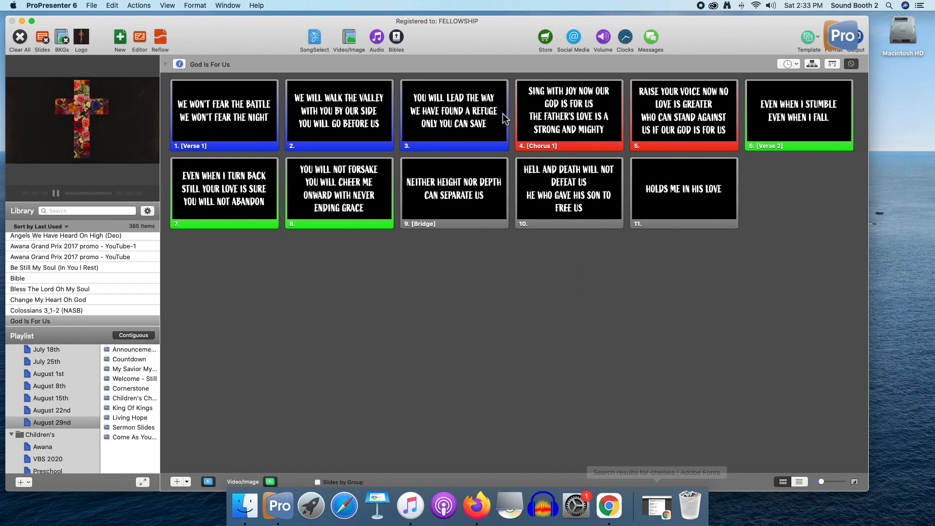
- Open God Is For Us in the Reflow Editor and break the Valley line before "with You by our side"
click(161, 45)
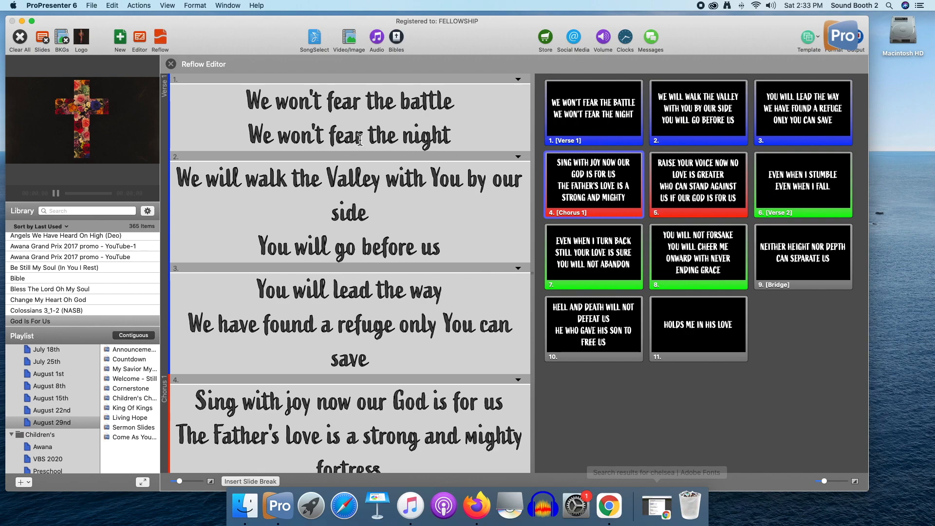
click(388, 181)
key(Return)
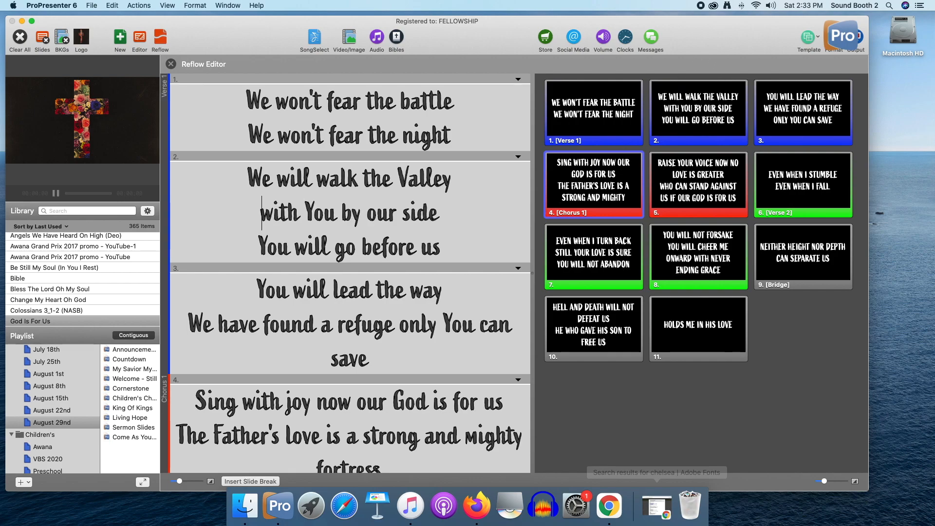
- Start a new slide at "You will go before us" and merge the following "You will lead the way" slide into it
click(259, 248)
drag(259, 246, 446, 246)
click(260, 250)
click(261, 249)
click(258, 482)
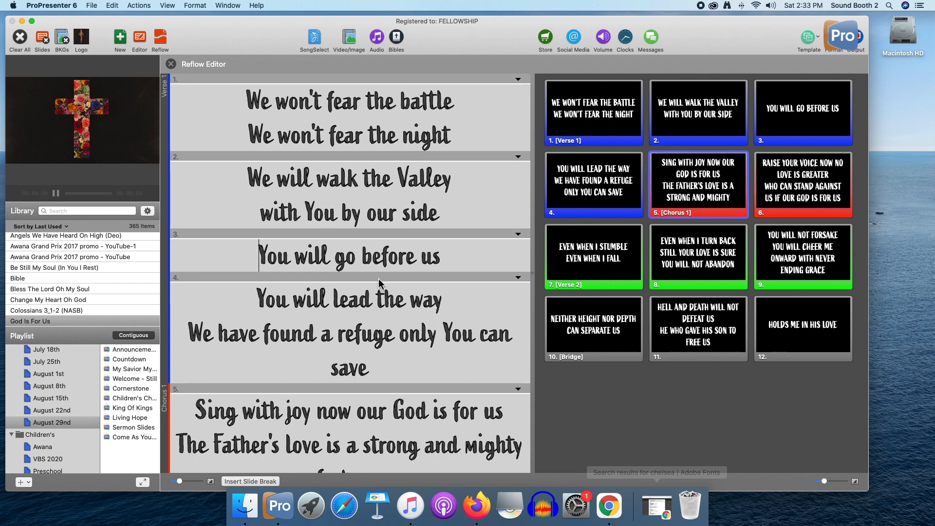
click(259, 298)
key(BackSpace)
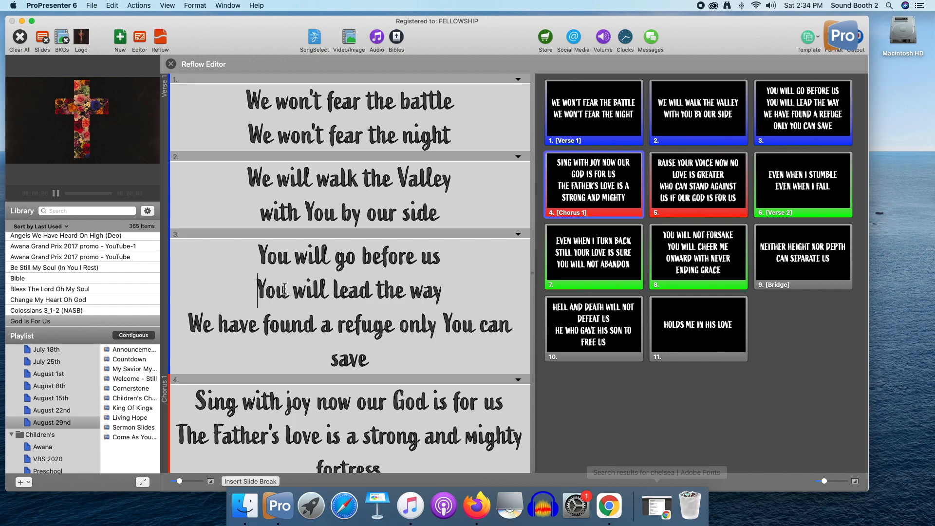
- Start a new slide at "We have found a refuge" and break its line before "only You can save"
click(192, 325)
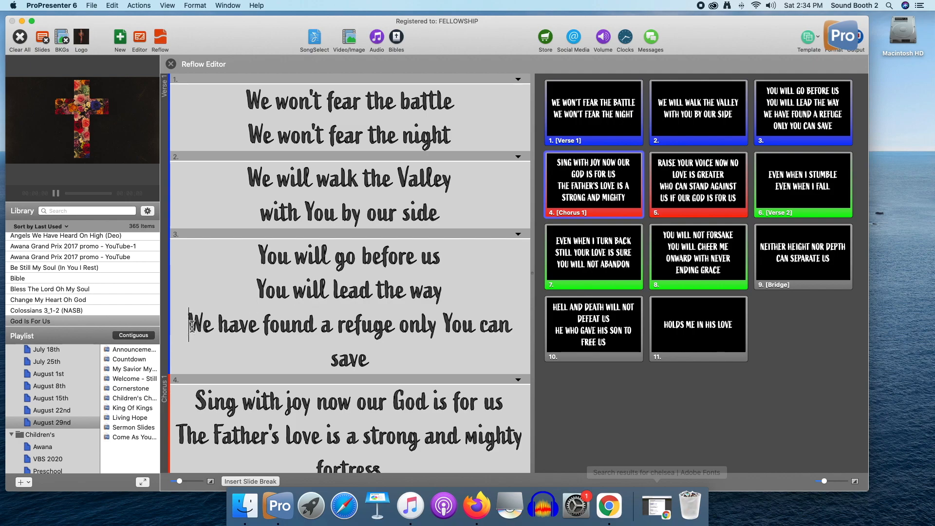
click(262, 482)
click(401, 336)
key(Return)
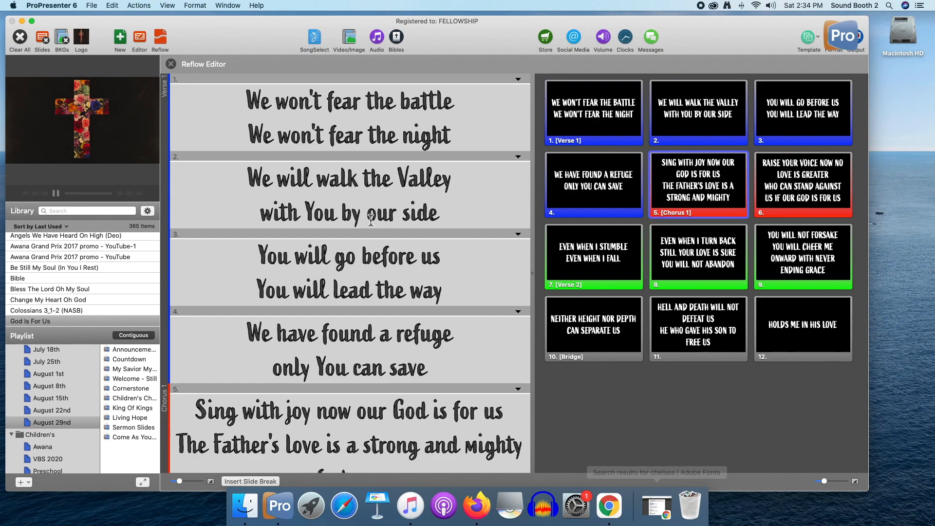
- Split the first Chorus 1 slide at "The Father's love", breaking lines before "our God is for us" and "is a strong and mighty fortress"
scroll(389, 243, down, 5)
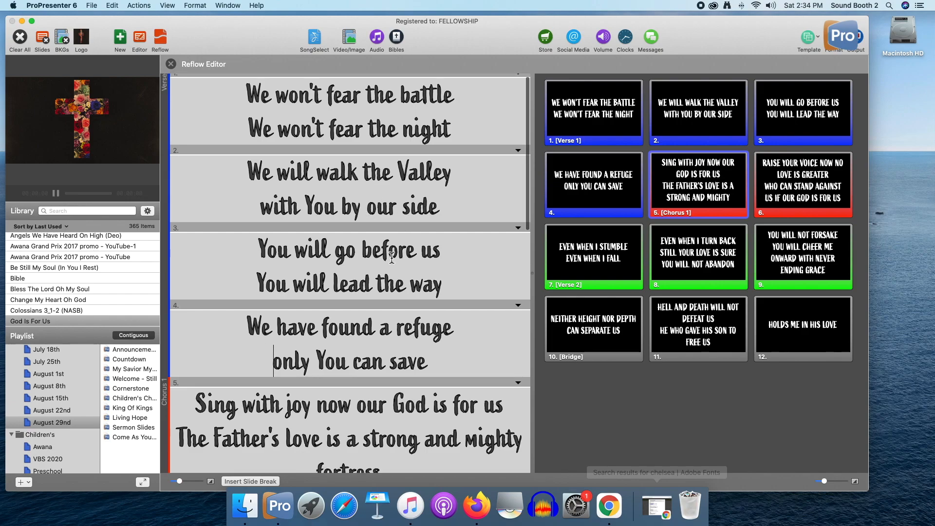
scroll(392, 258, down, 1)
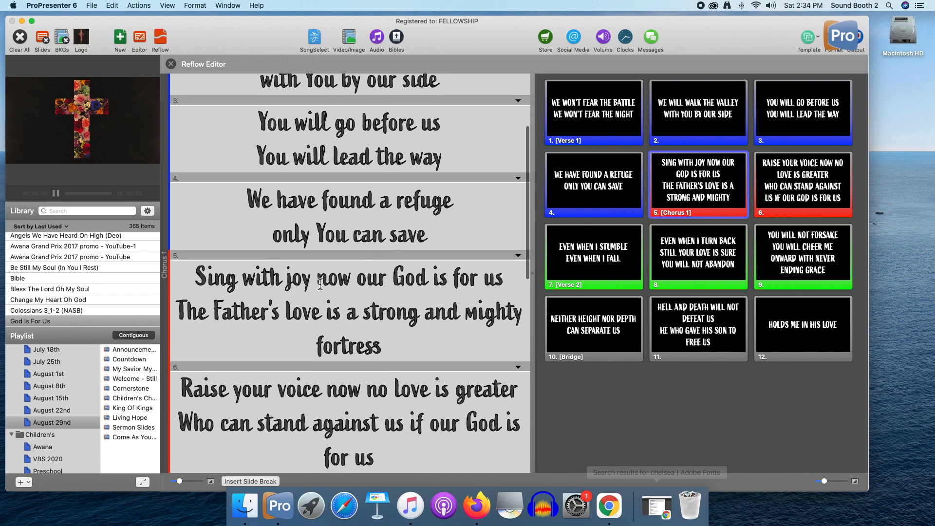
click(357, 282)
key(Return)
scroll(457, 281, down, 1)
click(176, 350)
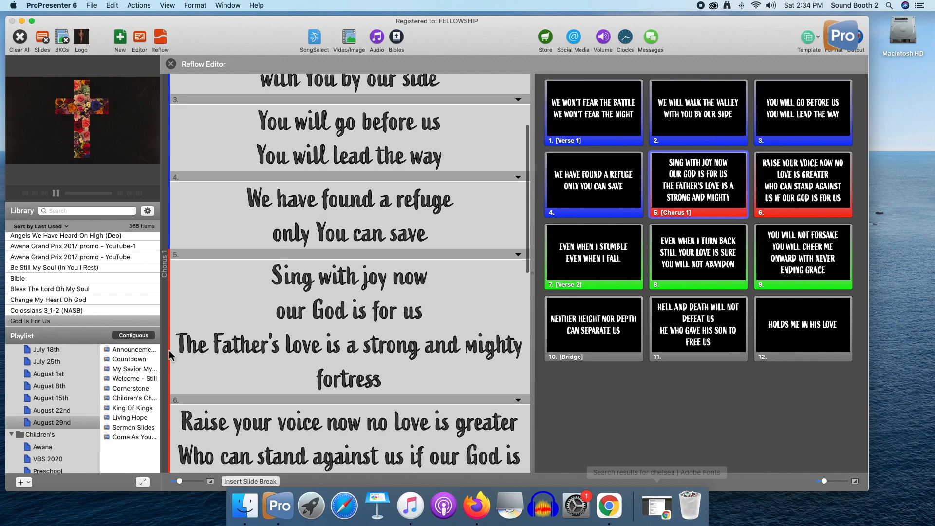
click(253, 481)
click(322, 361)
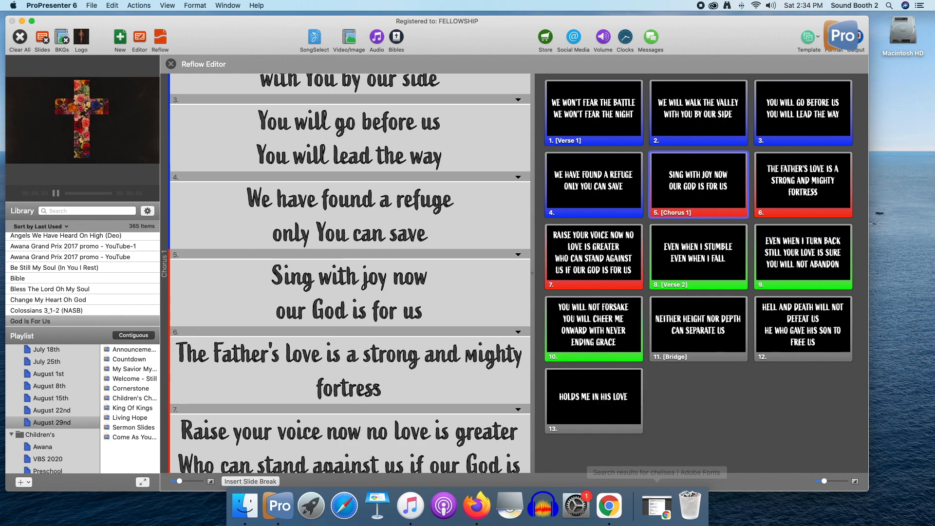
key(Return)
scroll(386, 423, up, 3)
- Break the "Raise your voice now" line before "no love is greater" and start a new slide at "Who can stand"
scroll(386, 423, down, 5)
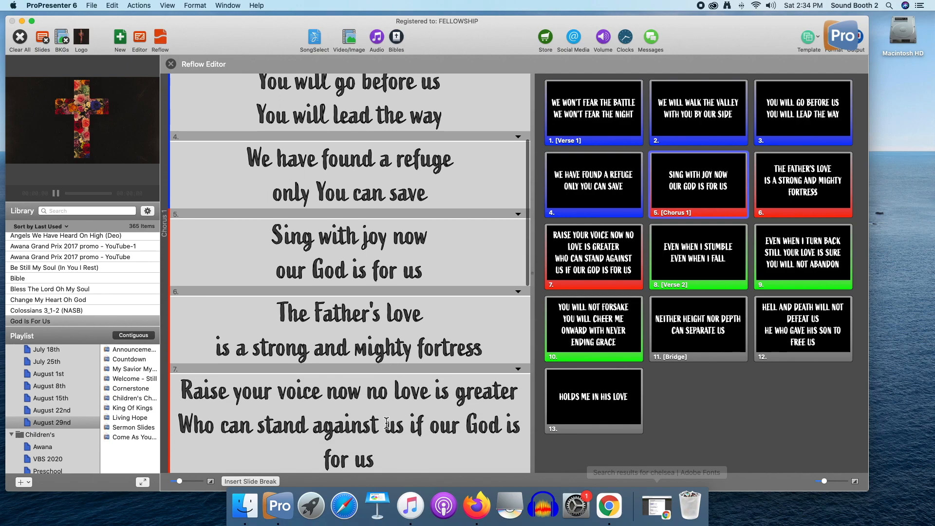
scroll(340, 414, down, 1)
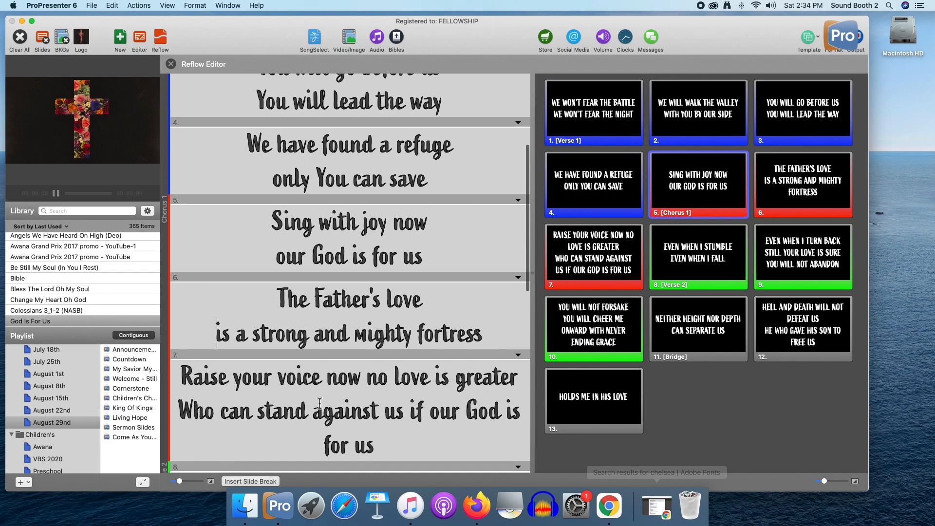
key(Return)
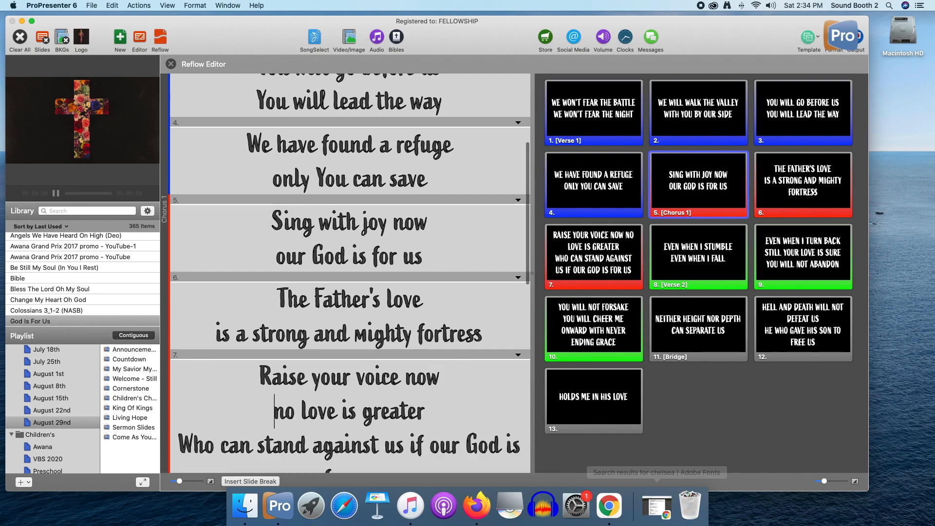
scroll(465, 398, down, 3)
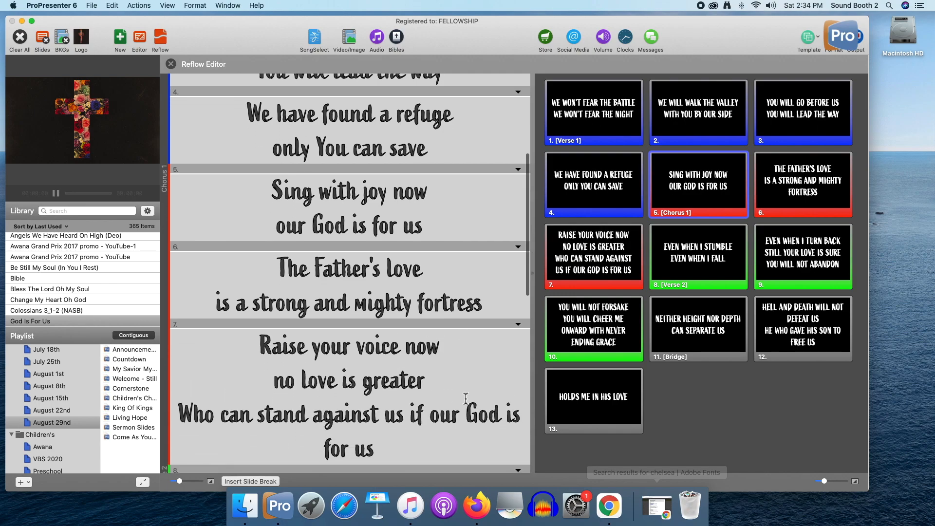
click(178, 404)
click(250, 481)
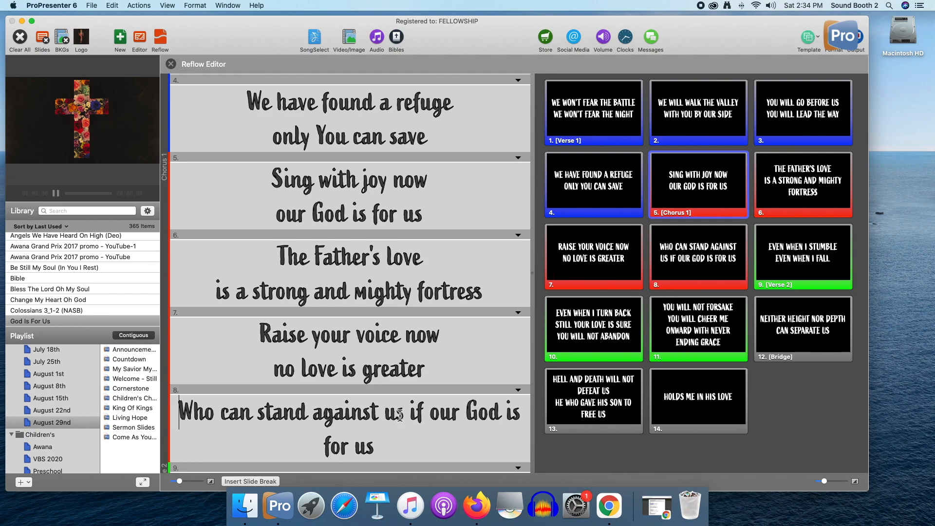
- Arrange the last Chorus 1 slide in three lines: "Who can stand", "against us" and "if our God is for us"
scroll(399, 417, down, 3)
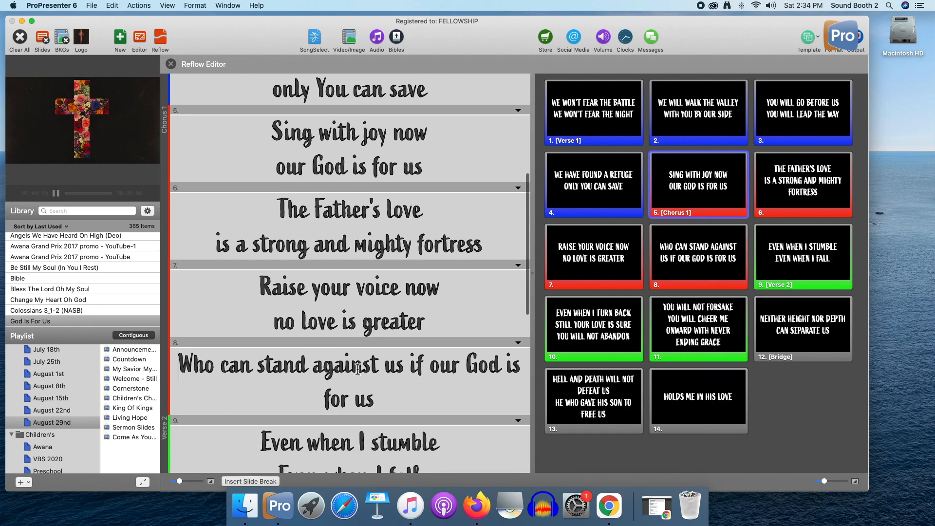
click(411, 368)
key(Return)
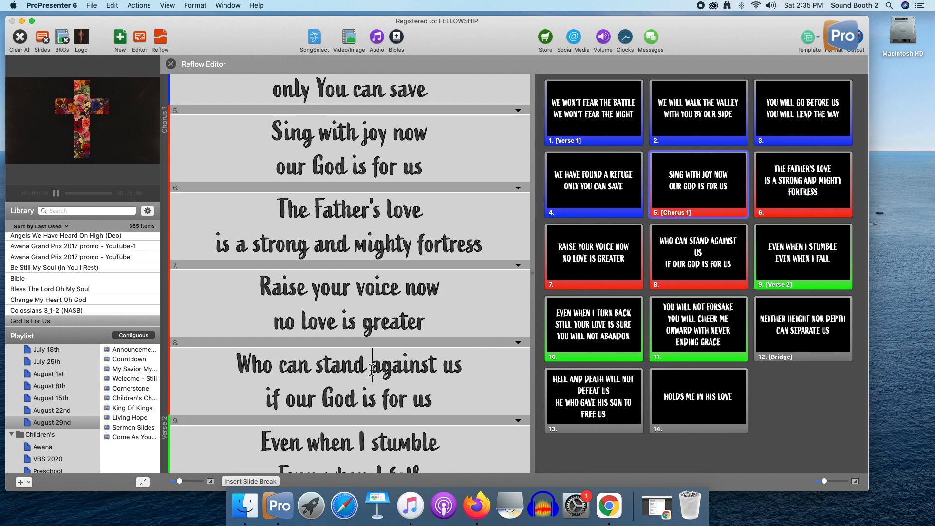
key(Return)
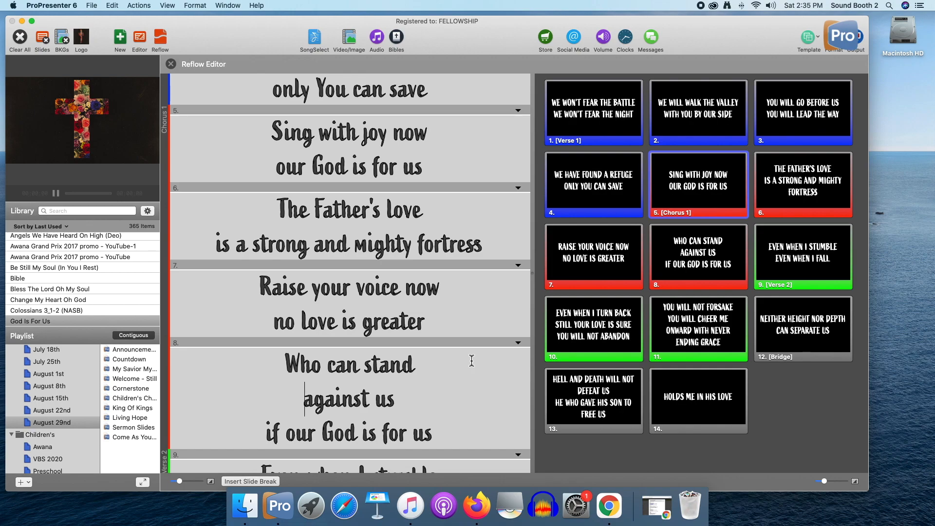
- In Verse 2, break the "Even when I turn back" line before "still Your love is sure"
scroll(472, 360, down, 5)
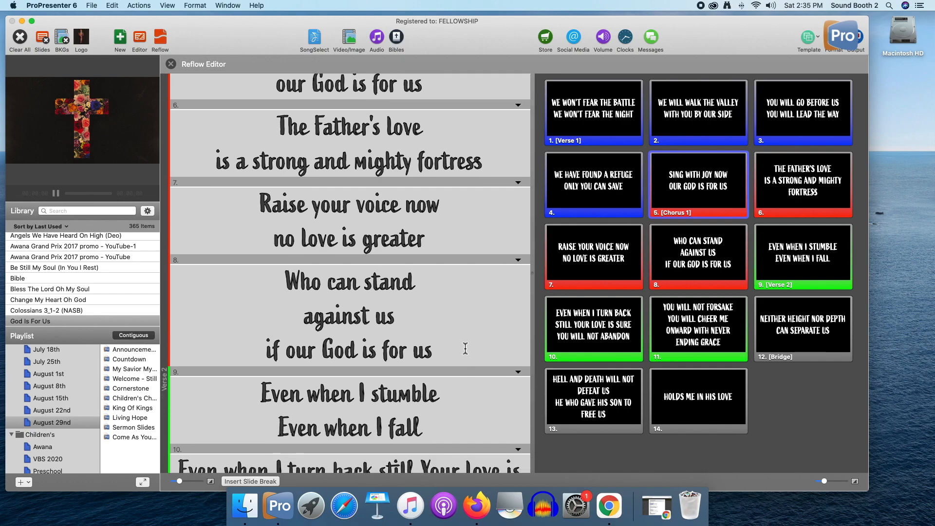
scroll(465, 348, down, 2)
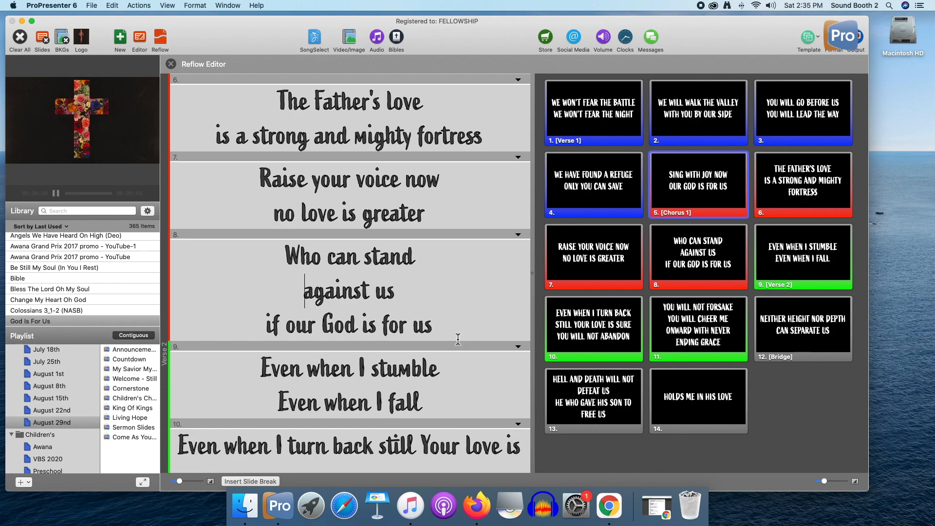
scroll(457, 338, down, 8)
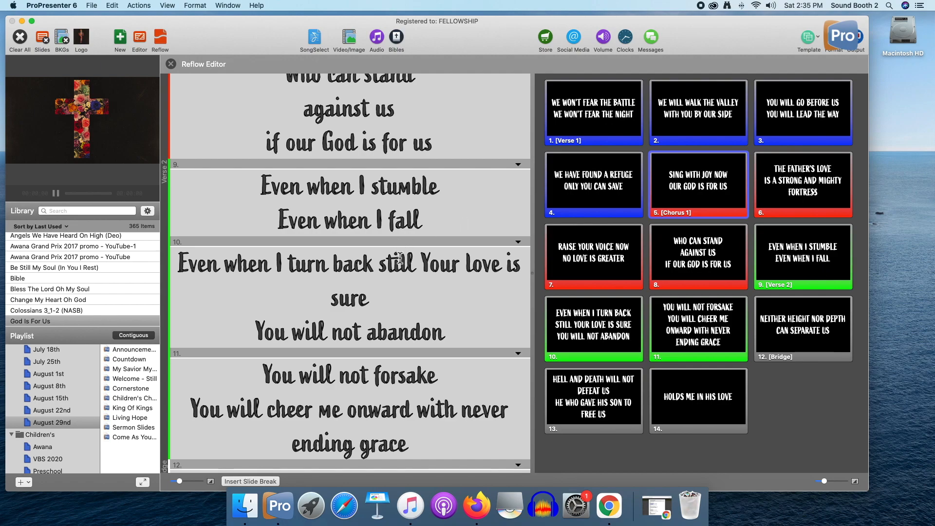
click(381, 269)
key(Return)
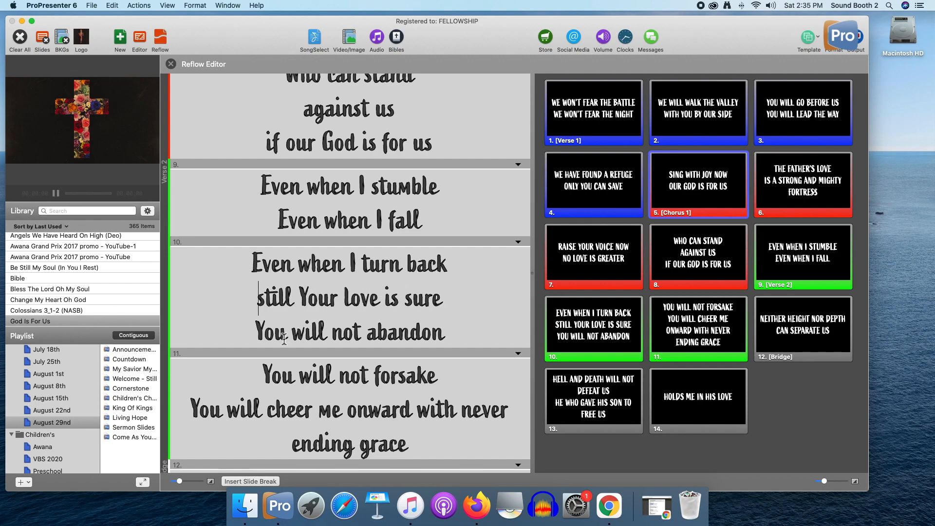
- Start a new slide at "You will not abandon" and merge the "You will not forsake" slide into it
click(254, 336)
scroll(254, 336, up, 1)
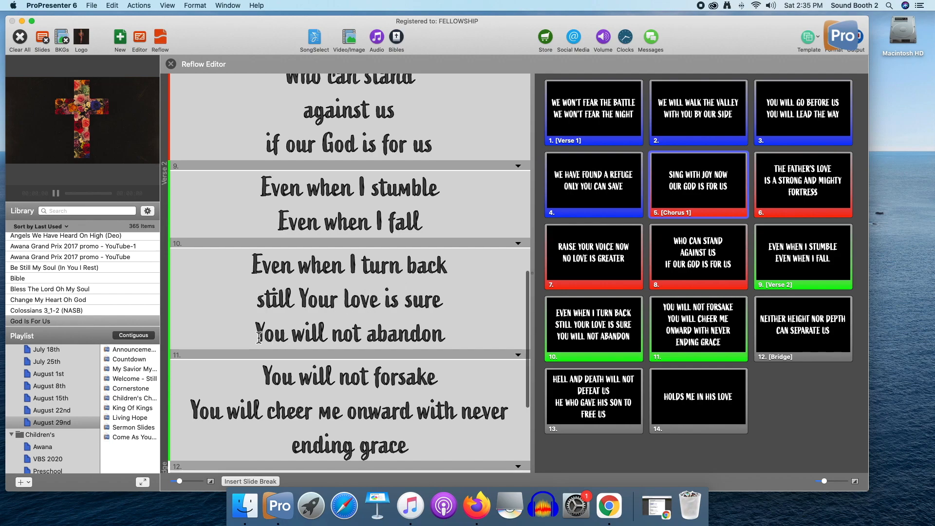
click(263, 481)
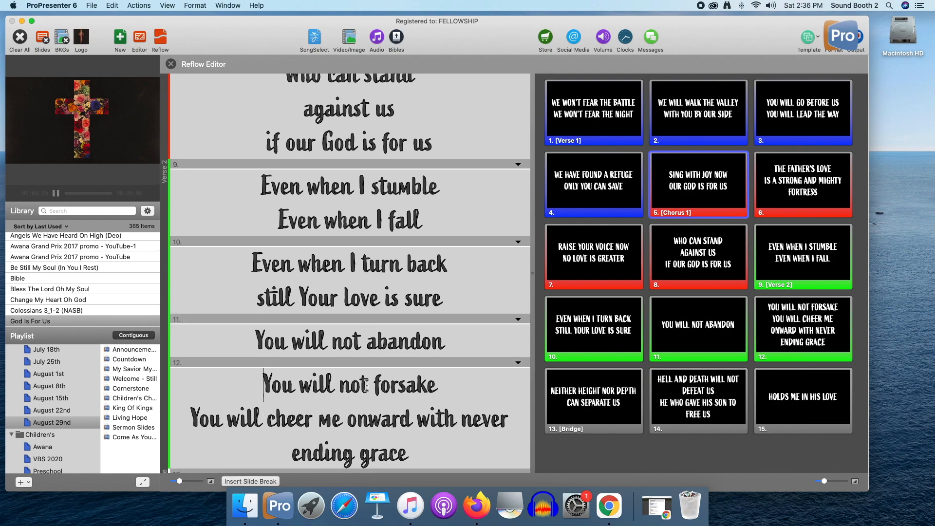
key(BackSpace)
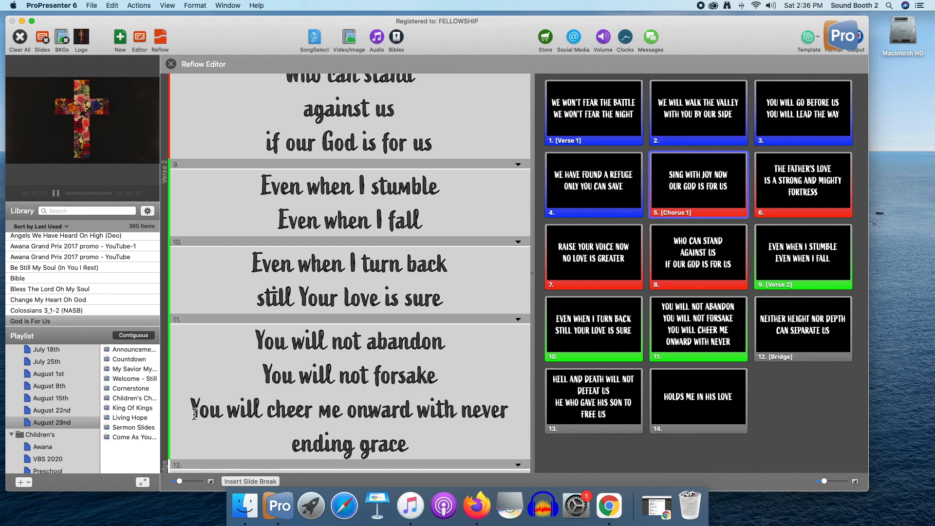
- Start a new slide at "You will cheer me onward" and break its line before "with never ending grace"
click(250, 481)
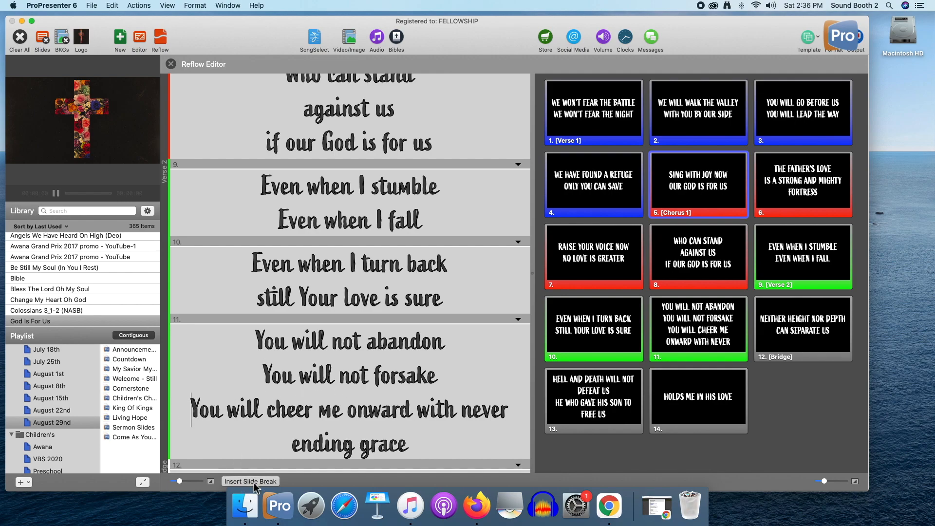
click(418, 420)
key(Return)
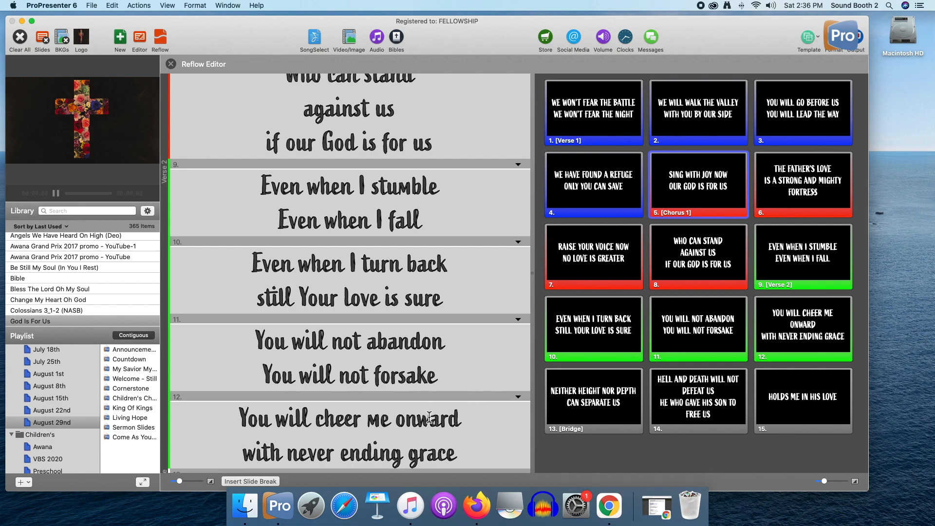
- Break the first Bridge slide's line before "can separate us"
scroll(429, 417, down, 3)
scroll(429, 417, down, 5)
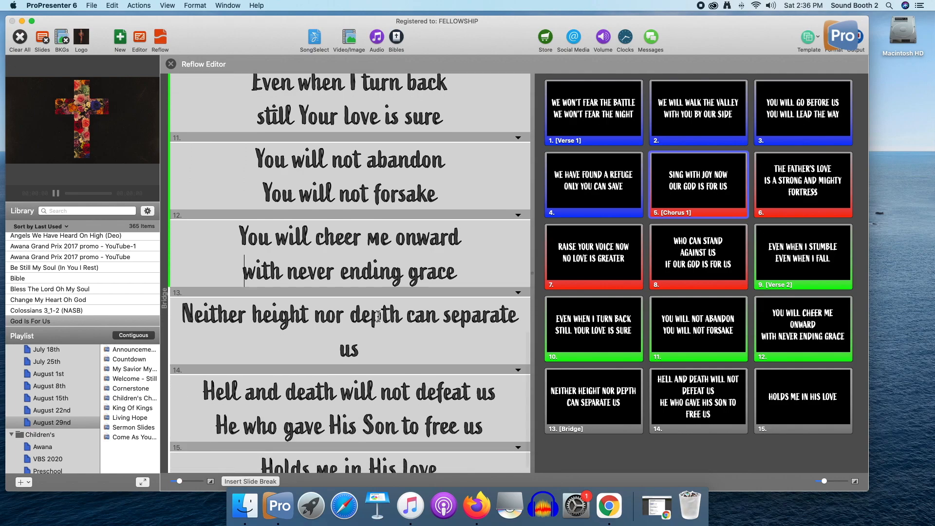
click(410, 316)
key(Return)
- Split the second Bridge slide at "He who gave", breaking lines before "will not defeat us" and "His Son to free us"
scroll(421, 340, down, 1)
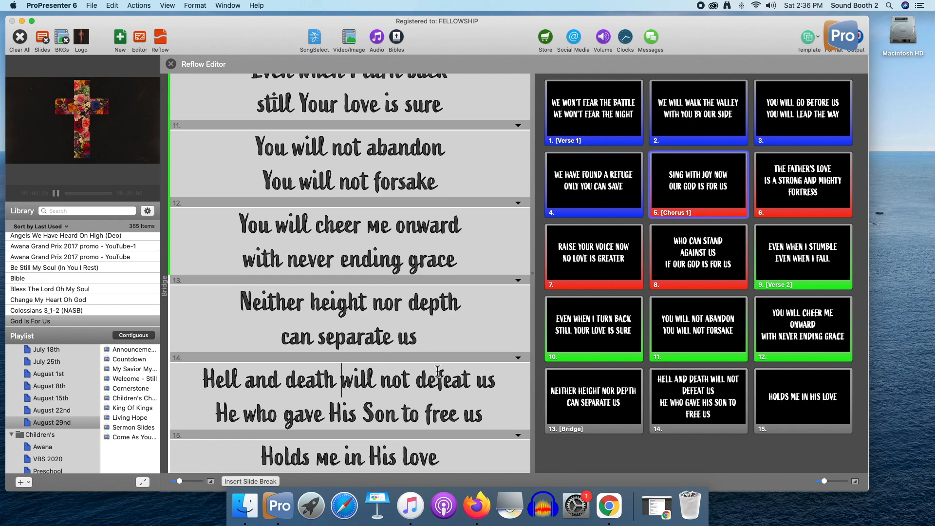
key(Return)
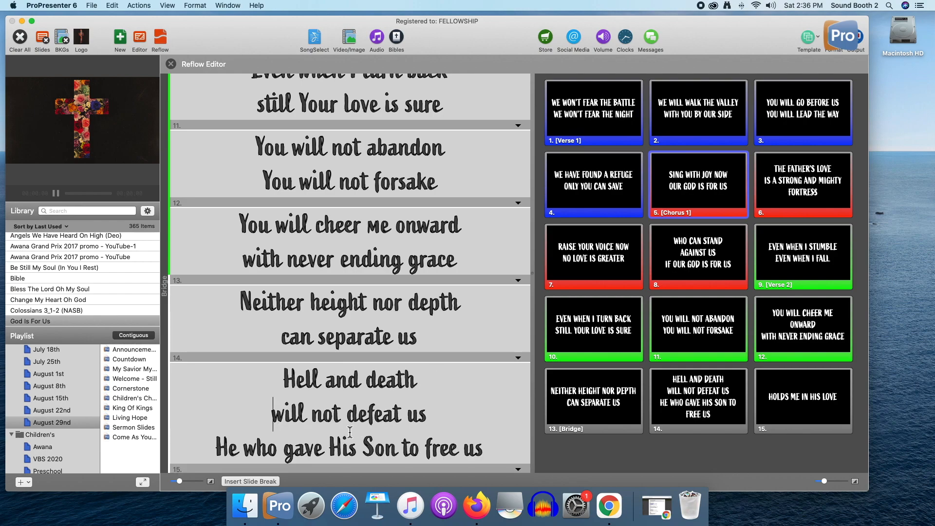
click(253, 481)
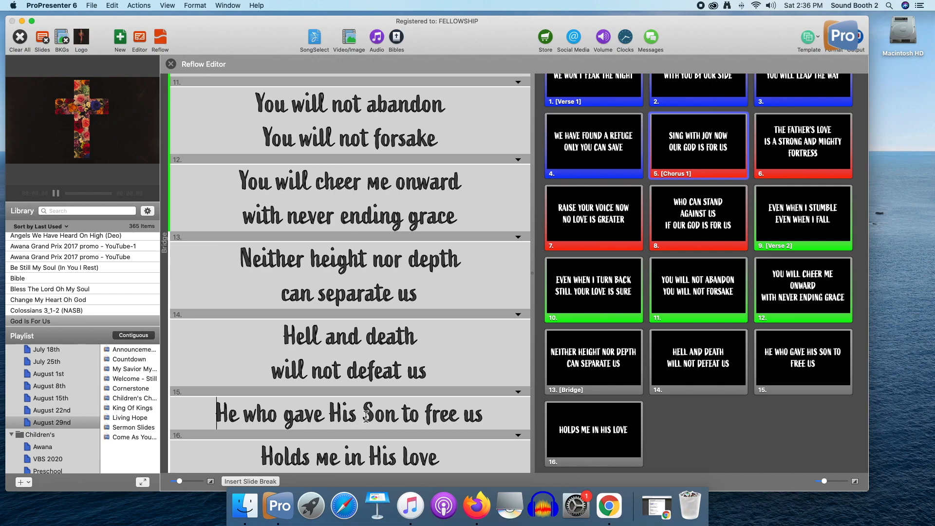
click(331, 415)
key(Return)
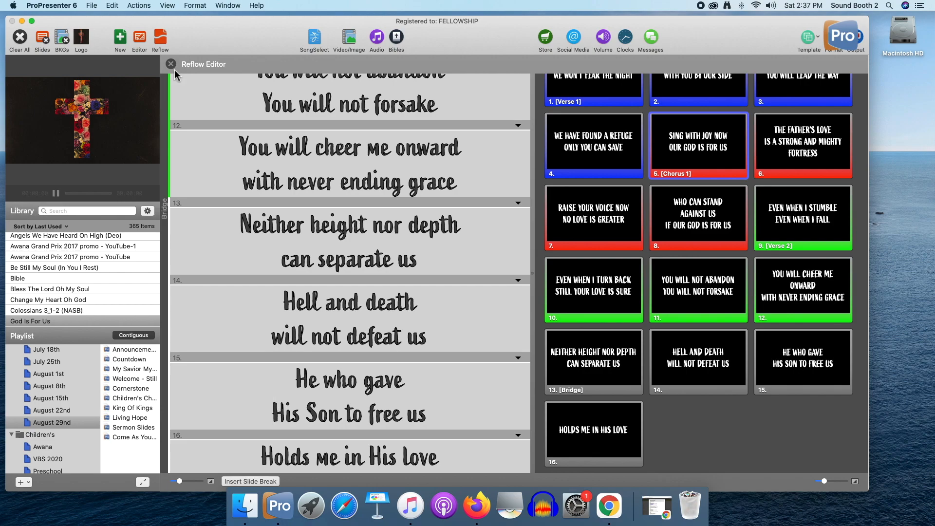
- Close the Reflow Editor and show the arrangement options for God Is For Us
scroll(691, 249, up, 10)
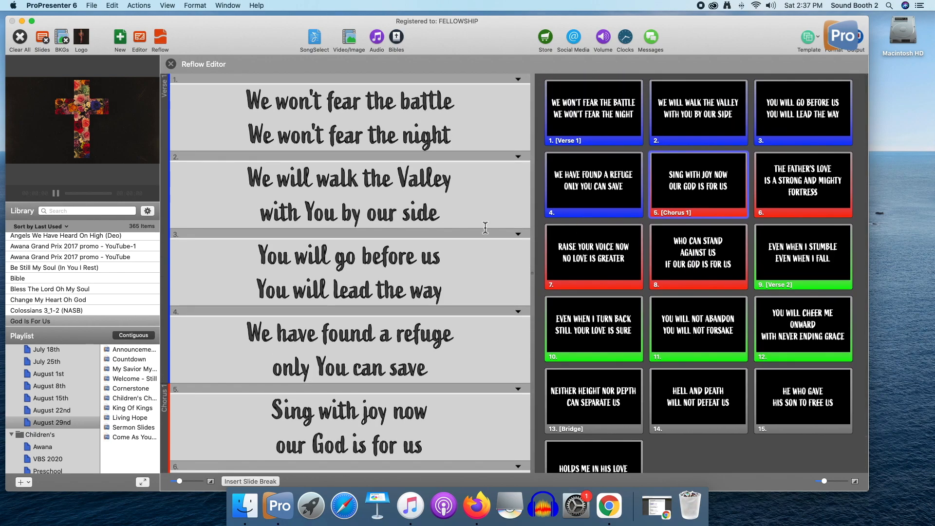
click(171, 64)
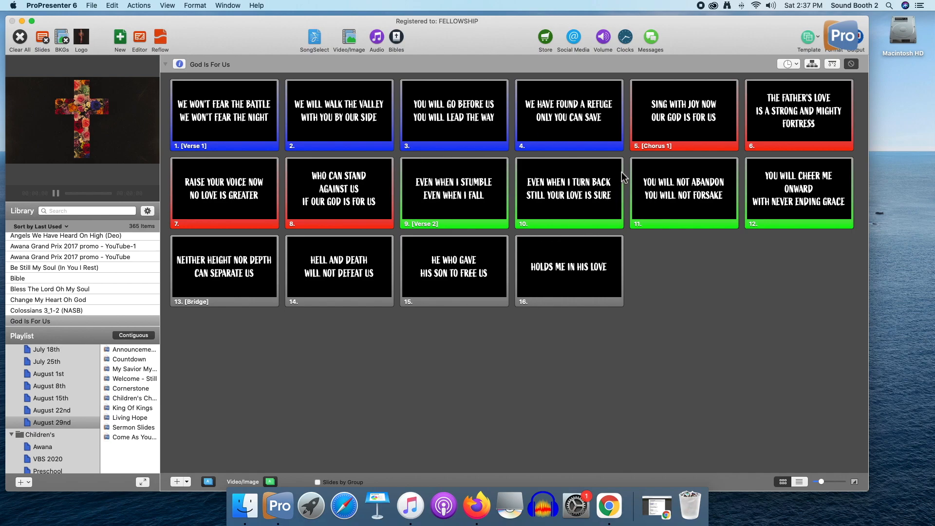
click(812, 65)
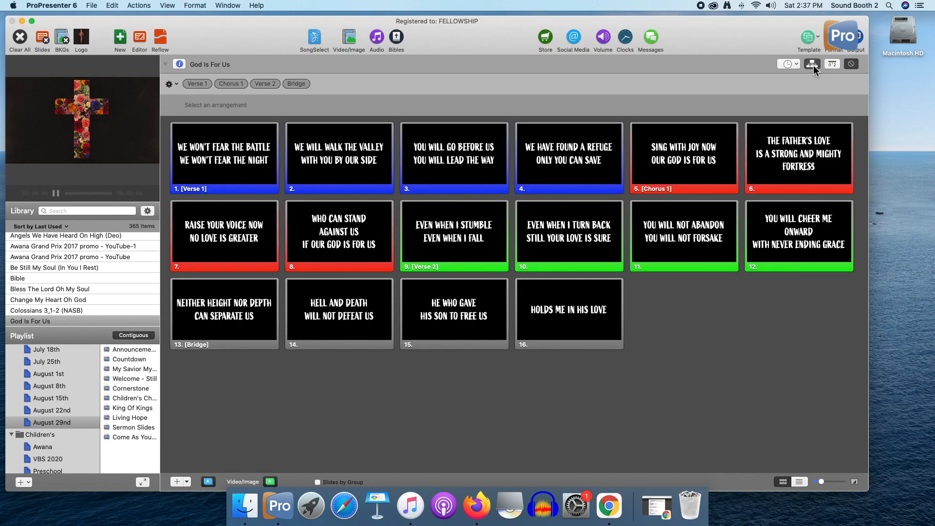
- Create a new arrangement named Standard for God Is For Us
click(175, 85)
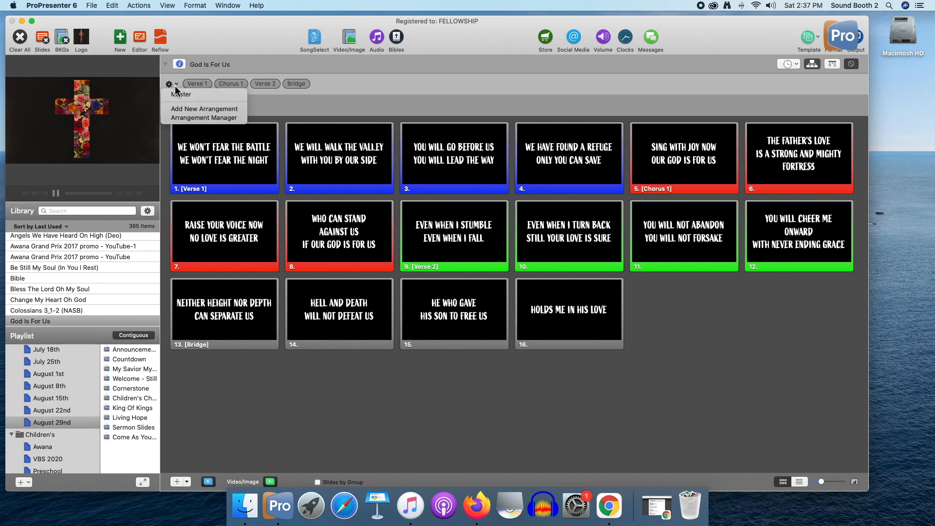
click(210, 112)
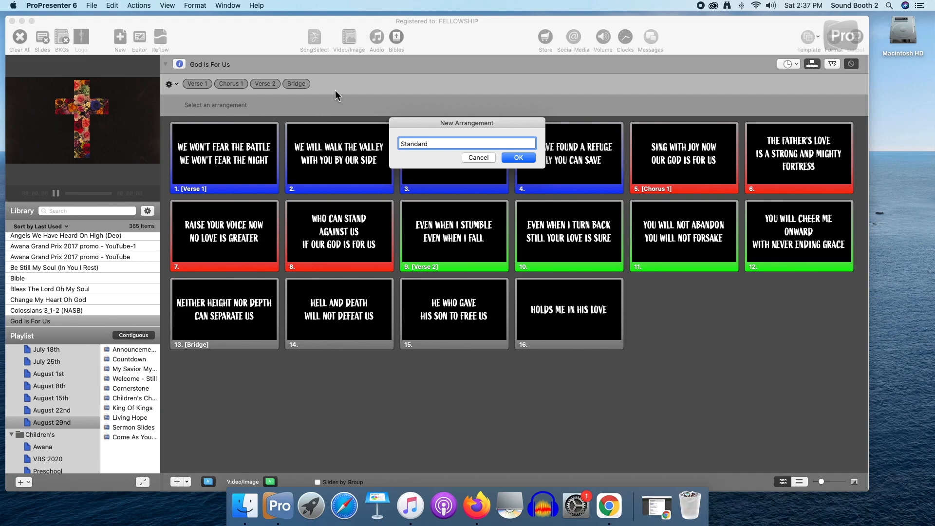
click(517, 158)
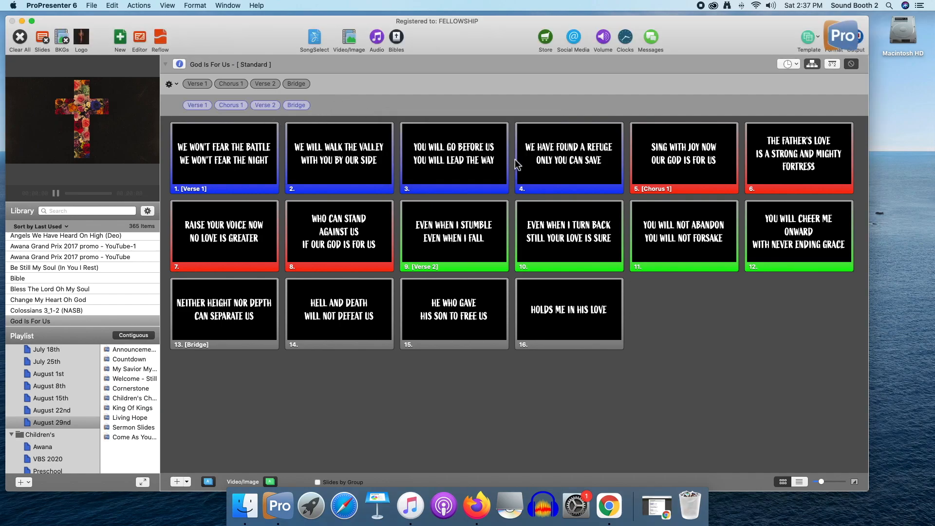
- Extend the Standard arrangement after Verse 2 with Chorus 1, Bridge twice and Chorus 1 twice
drag(231, 83, 396, 102)
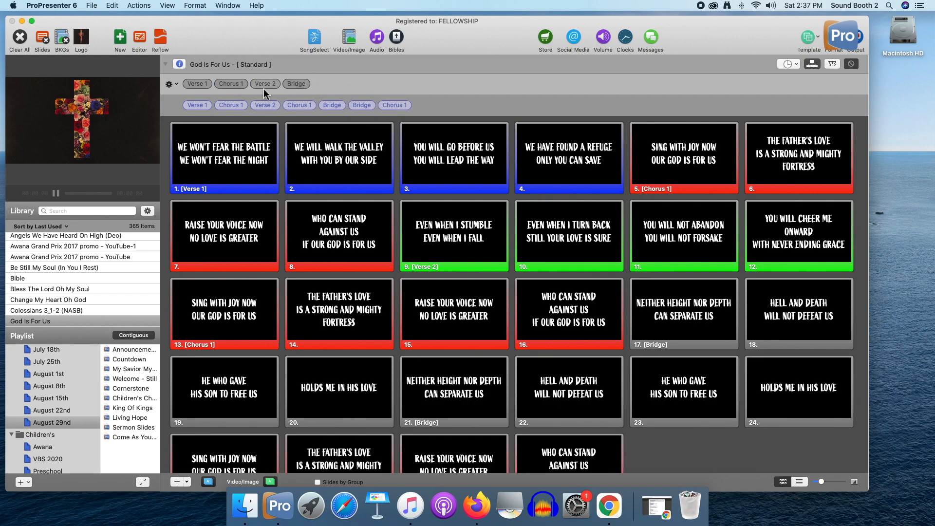
drag(226, 84, 433, 104)
drag(295, 84, 455, 102)
drag(290, 84, 495, 103)
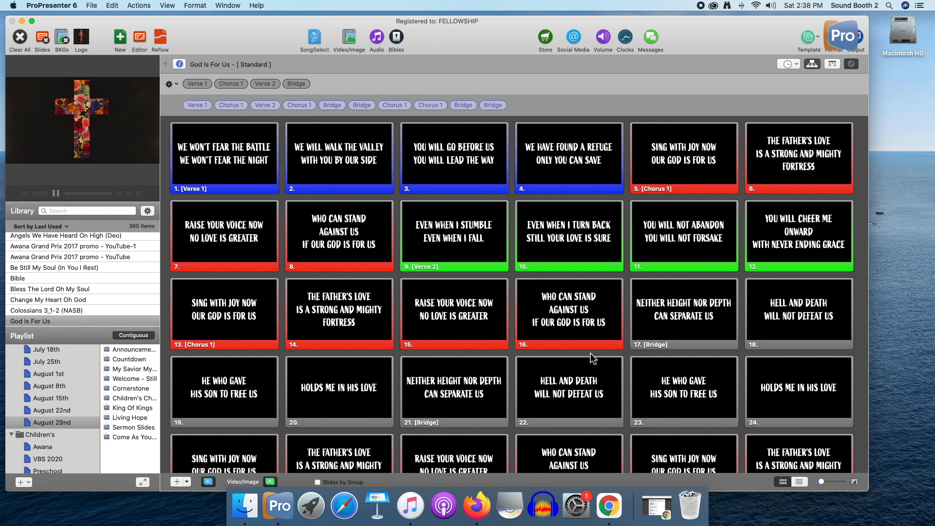
click(664, 511)
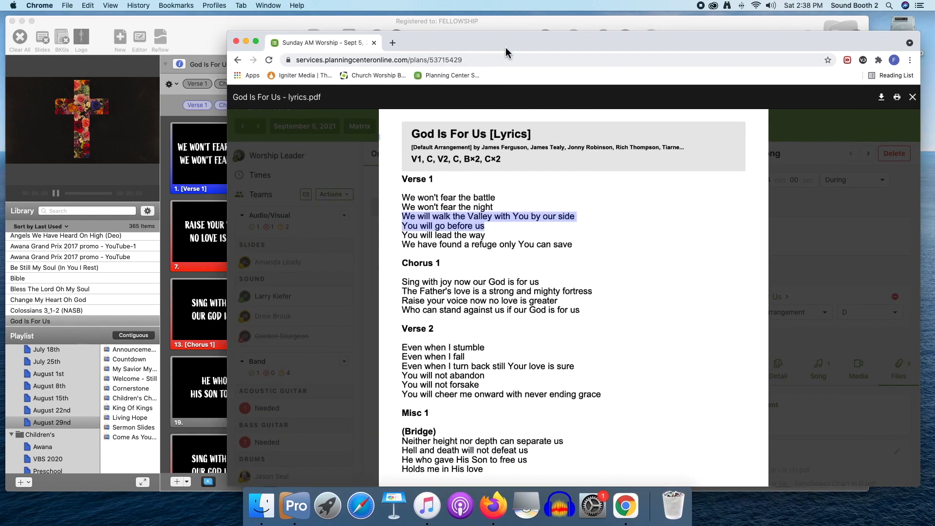
drag(513, 49, 631, 304)
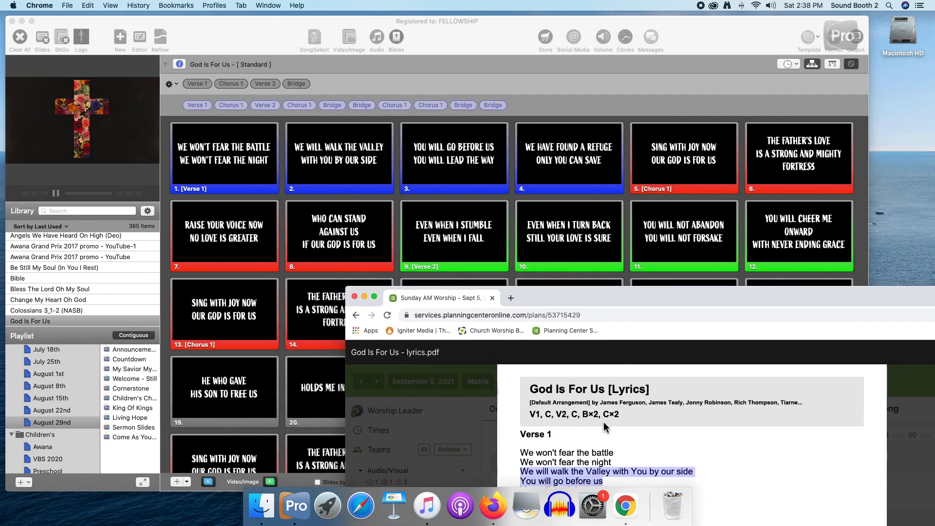
drag(728, 301, 636, 229)
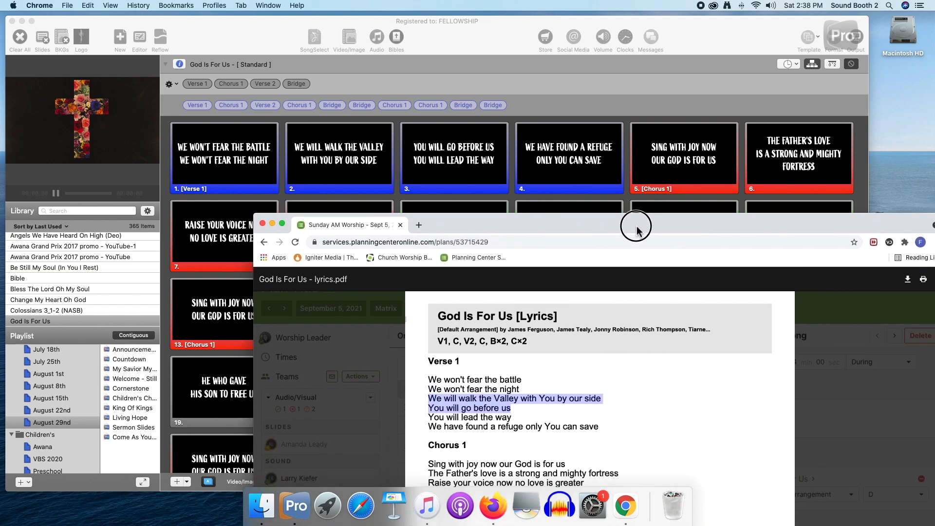
click(525, 108)
click(501, 106)
click(472, 106)
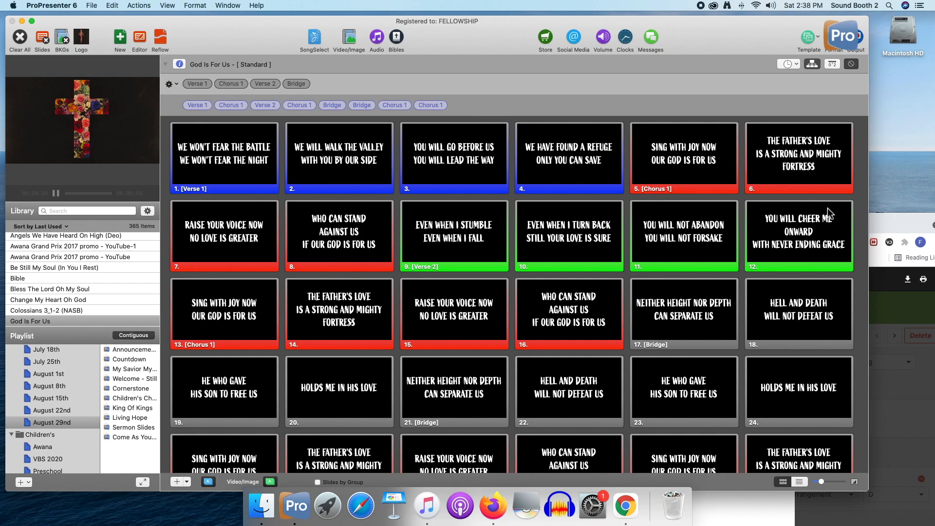
- Compare the arranged slides of God Is For Us with the song's sequence in the September 5 worship plan
click(892, 226)
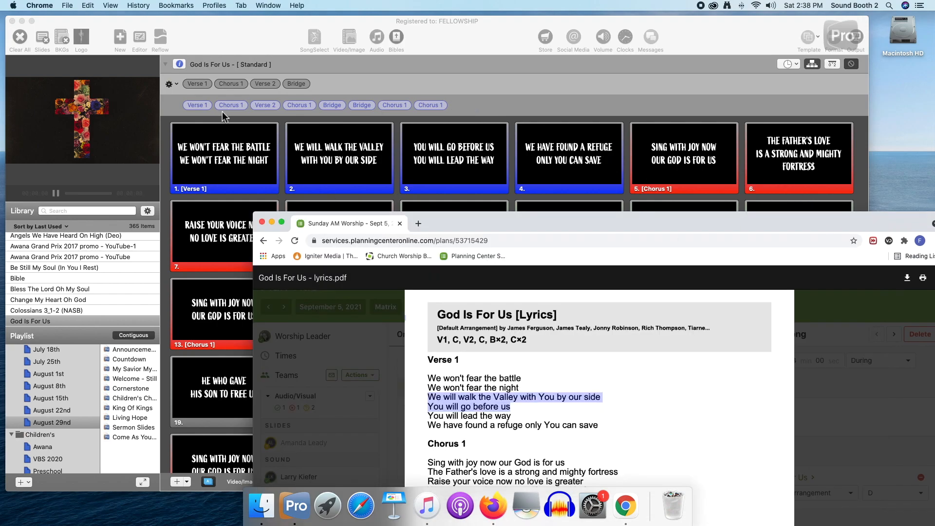
scroll(215, 117, down, 1)
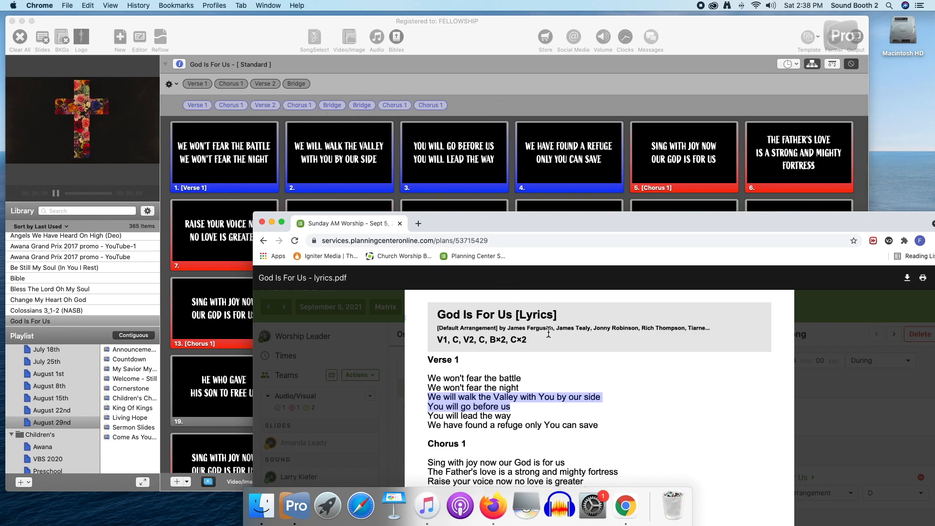
click(348, 353)
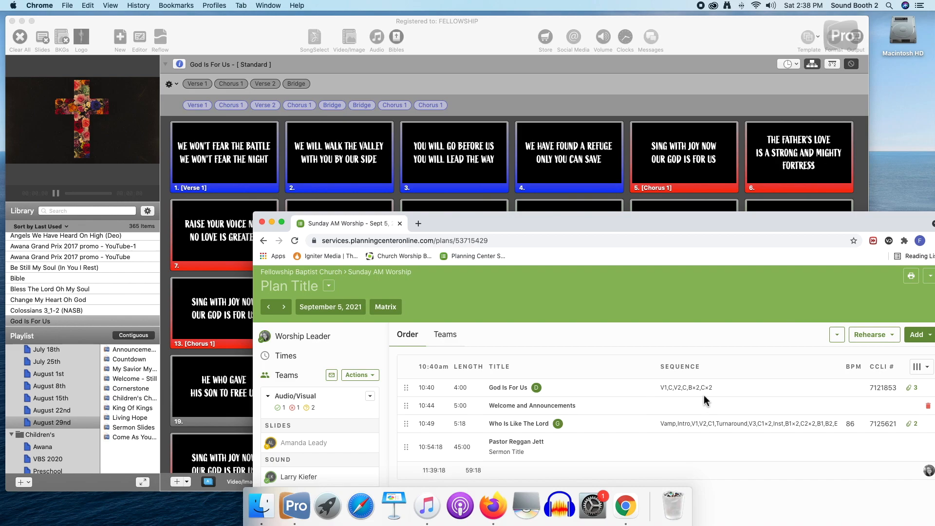
drag(696, 224, 600, 136)
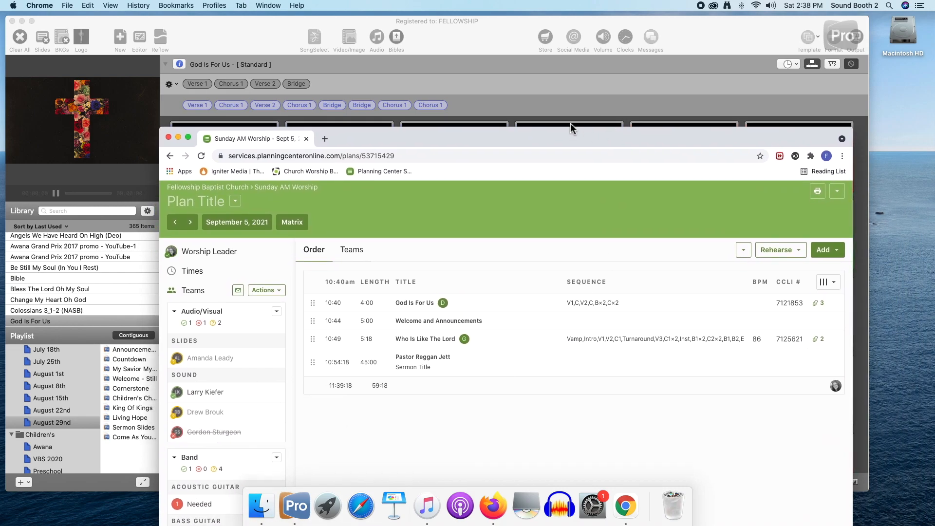
click(179, 138)
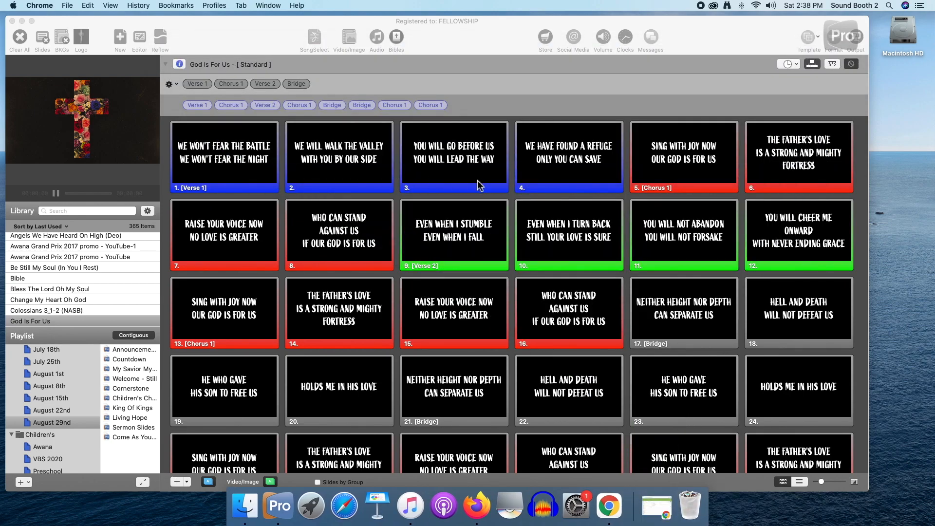
scroll(538, 334, down, 3)
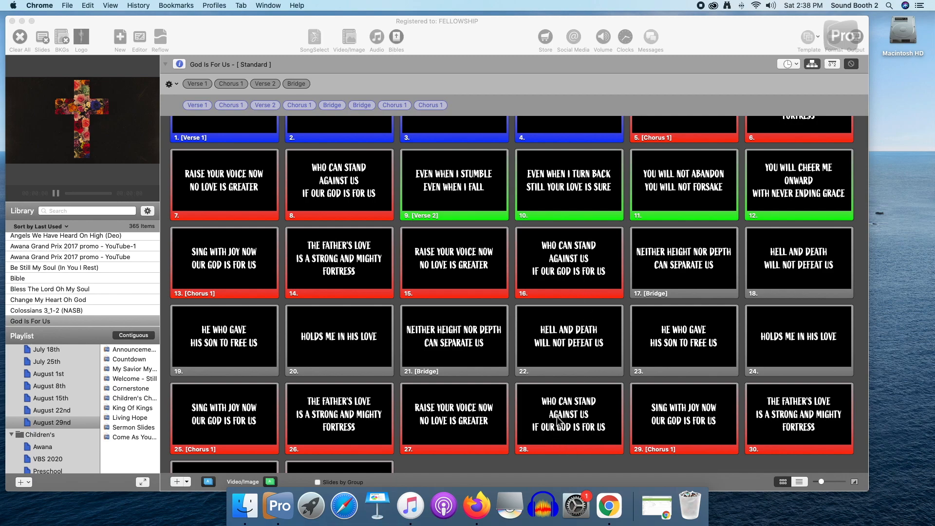
scroll(558, 422, down, 3)
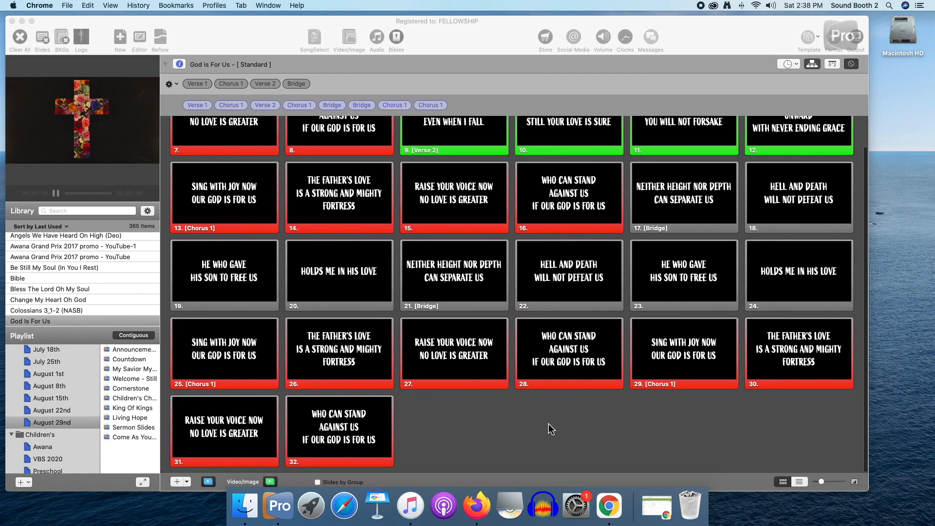
scroll(456, 334, up, 5)
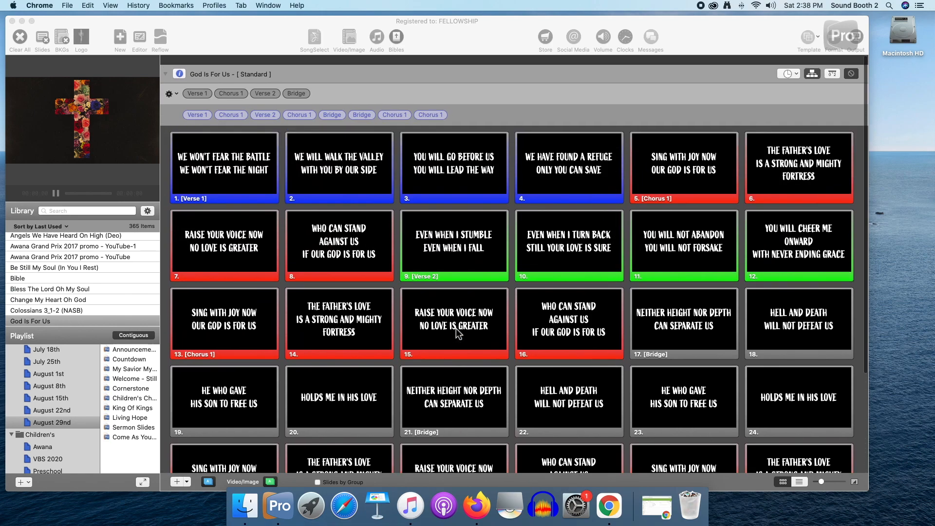
- Add the last-light-trees video from Nature/Sky/Space as background to the first Verse 1 slide and show that slide live
click(350, 41)
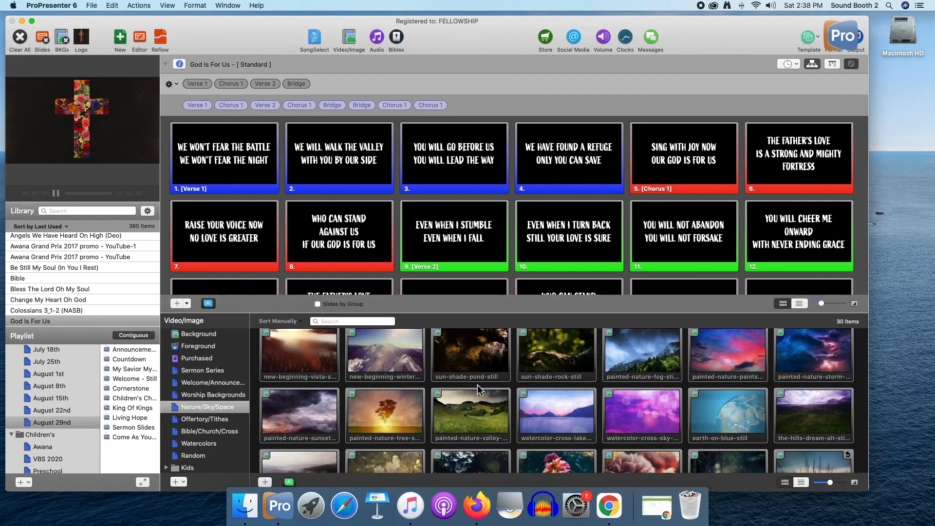
scroll(636, 445, down, 3)
scroll(636, 445, down, 2)
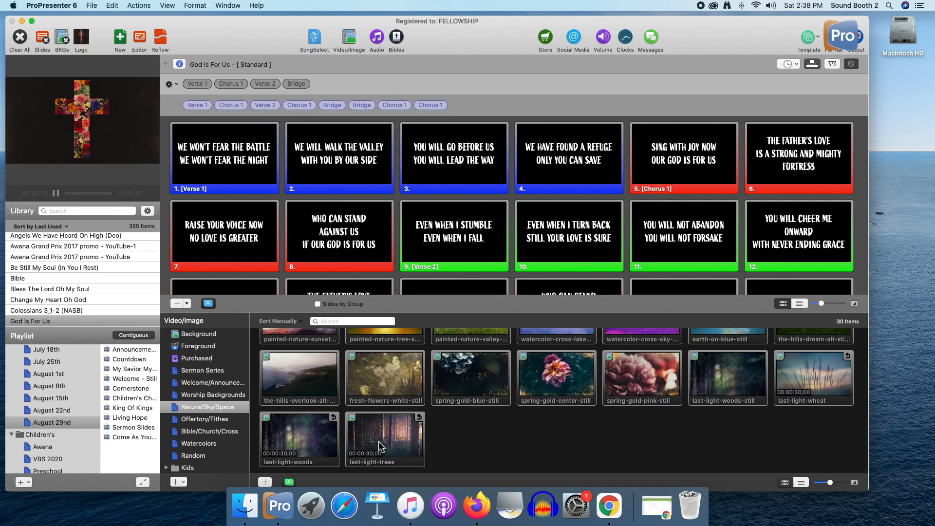
drag(389, 441, 206, 151)
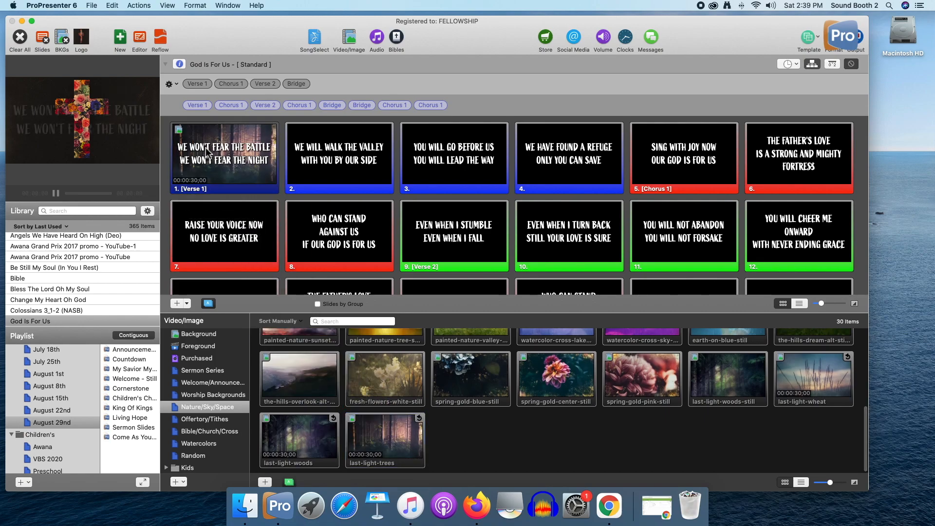
click(206, 151)
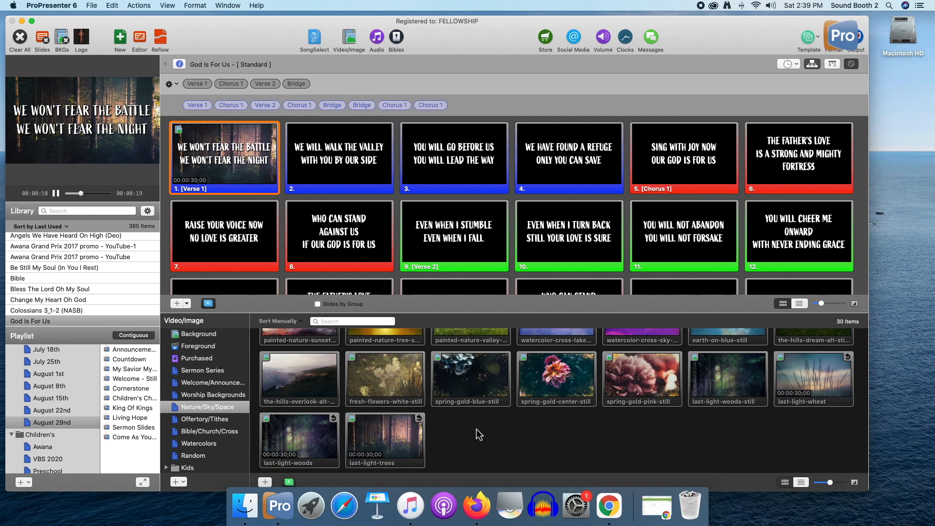
scroll(481, 270, down, 2)
scroll(481, 270, down, 5)
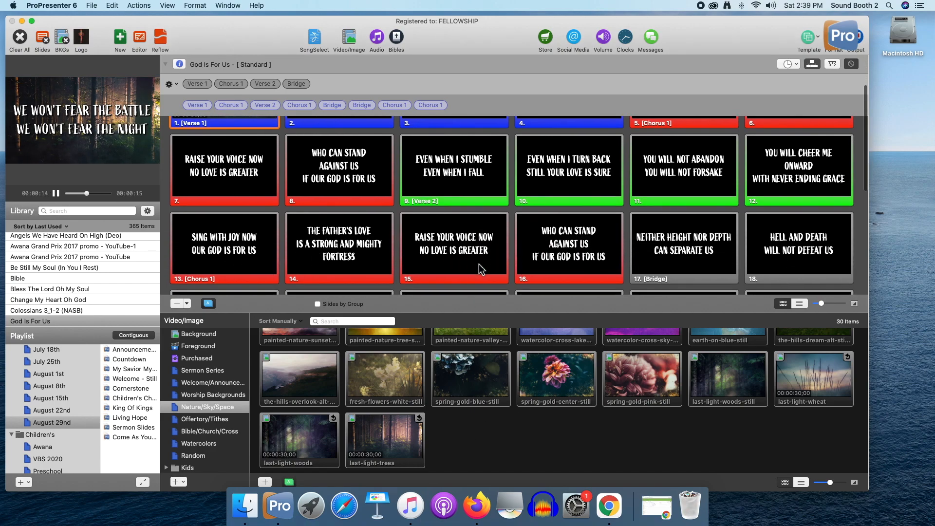
scroll(481, 269, down, 5)
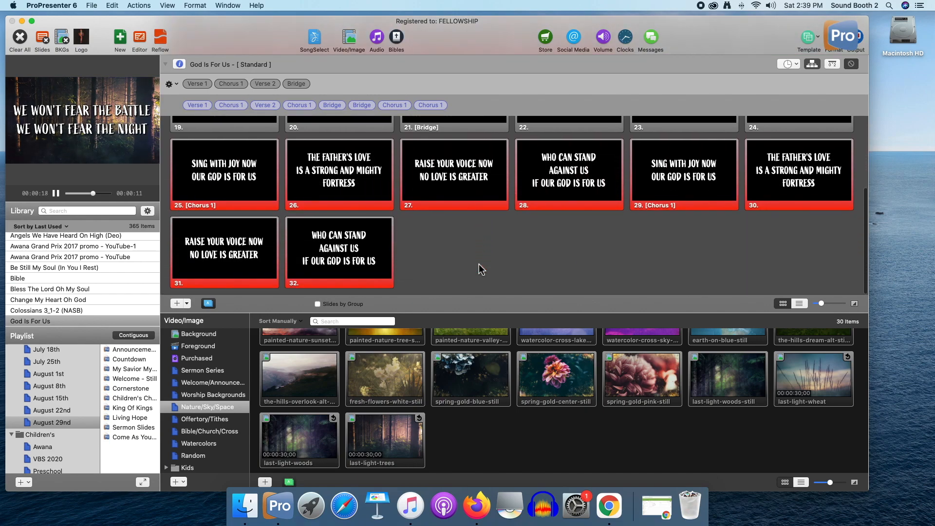
scroll(480, 269, up, 10)
scroll(481, 269, up, 2)
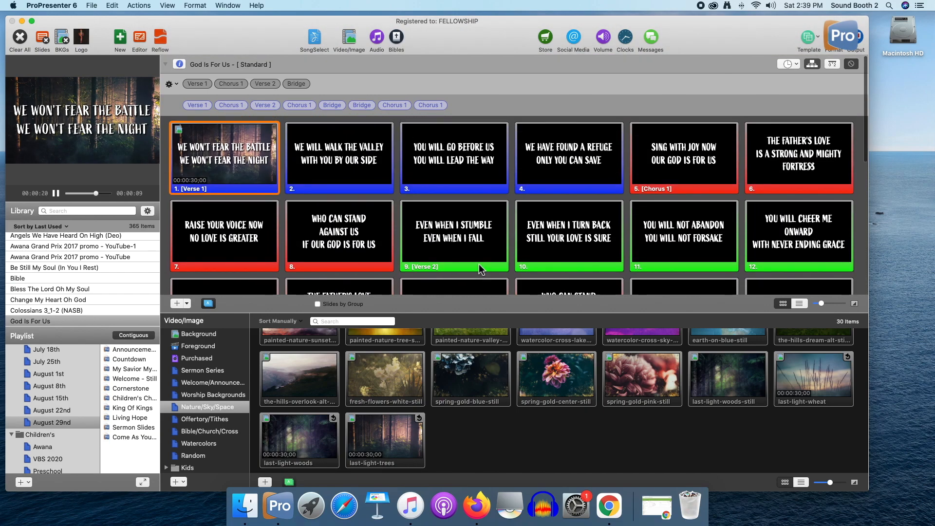
- Preview the geocolor images from Worship Backgrounds behind the live first slide, finishing with geocolor_1-Wide 16x9
click(218, 395)
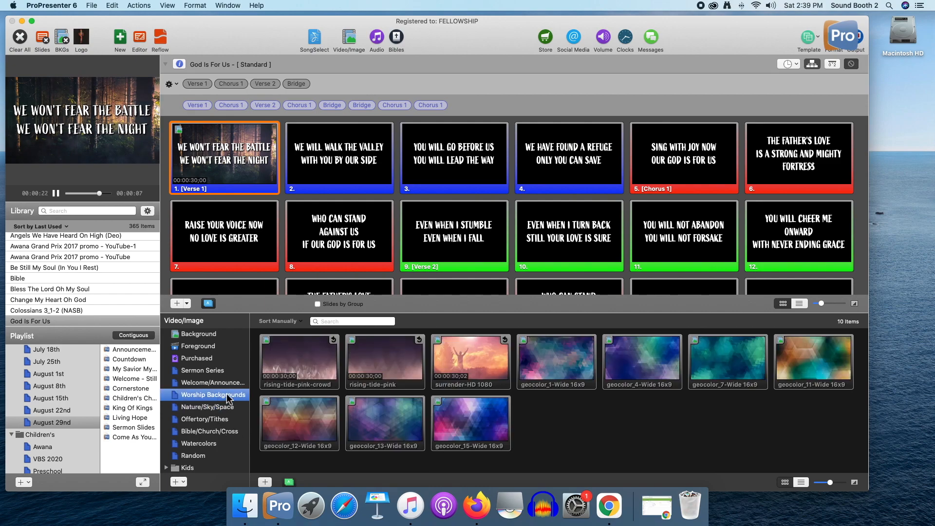
click(483, 424)
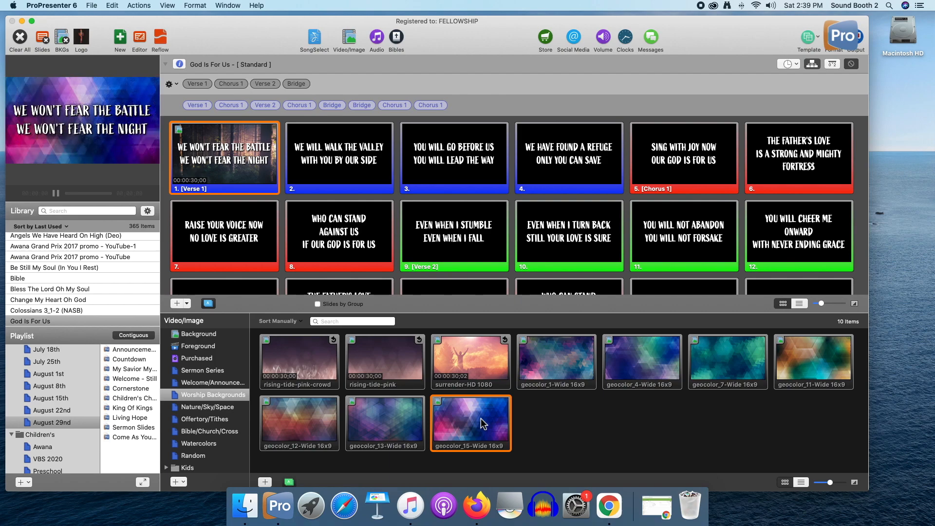
click(408, 428)
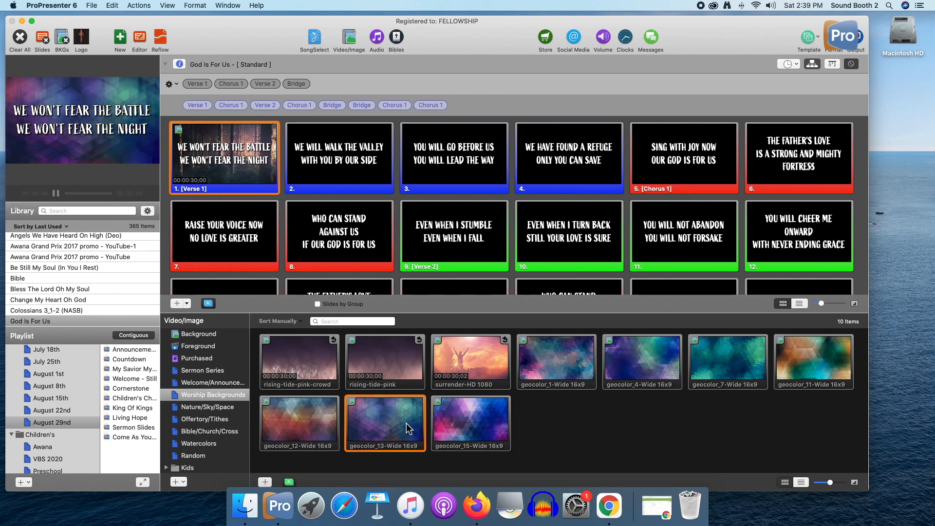
click(331, 428)
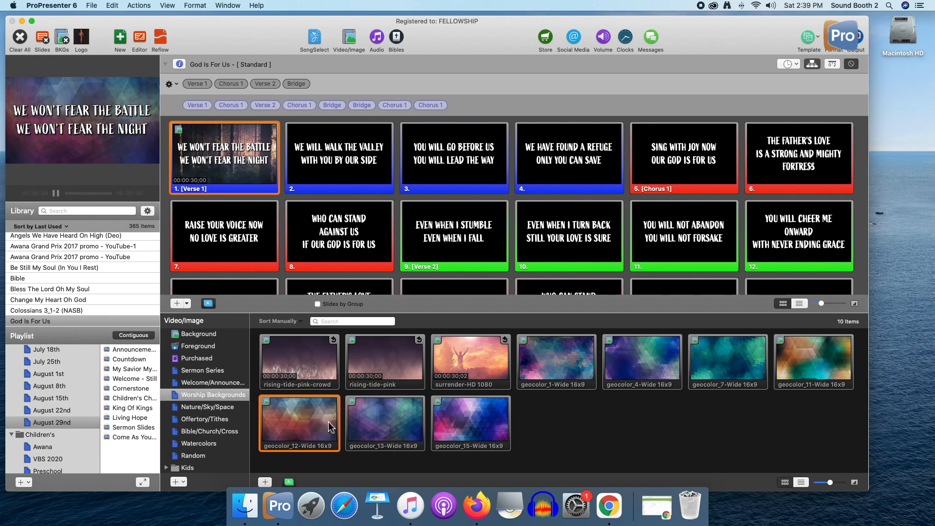
click(568, 378)
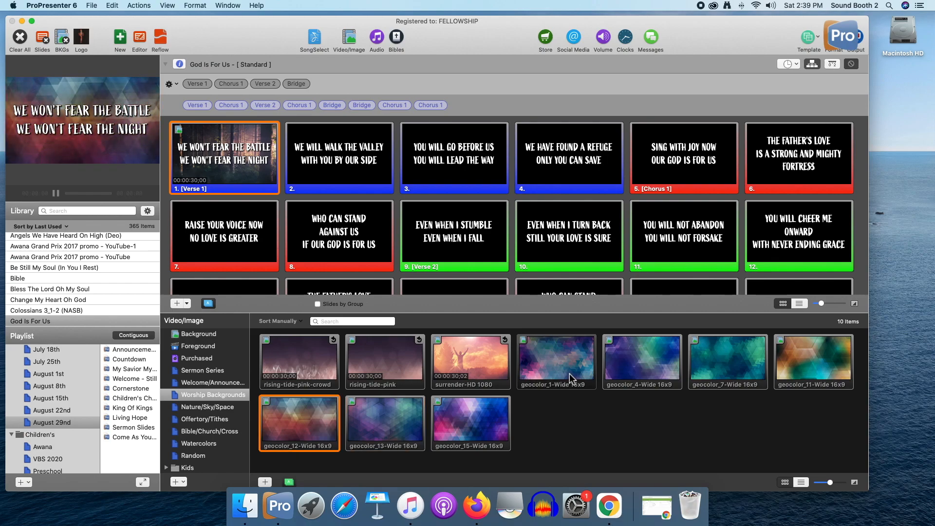
click(646, 371)
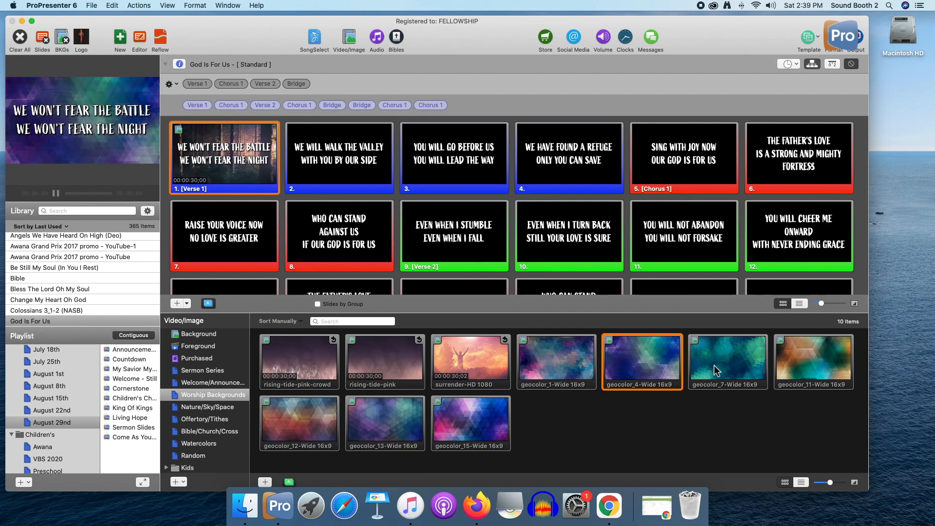
click(715, 370)
click(799, 359)
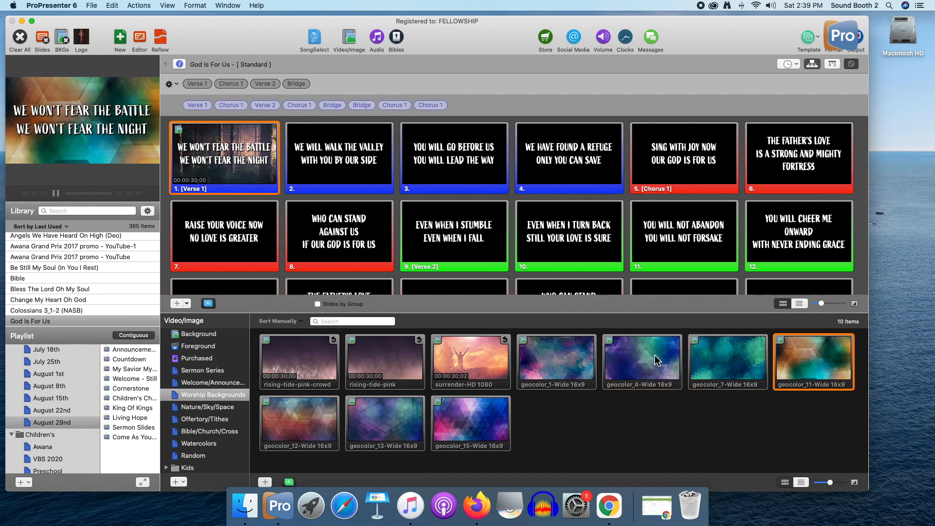
click(547, 374)
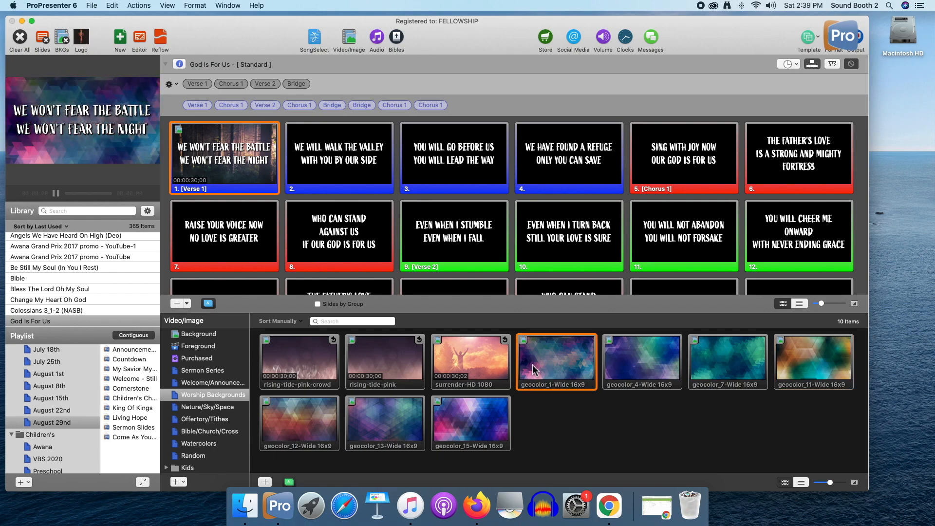
- Show last-light-woods-still from the Nature/Sky/Space backgrounds behind the live first slide
click(219, 409)
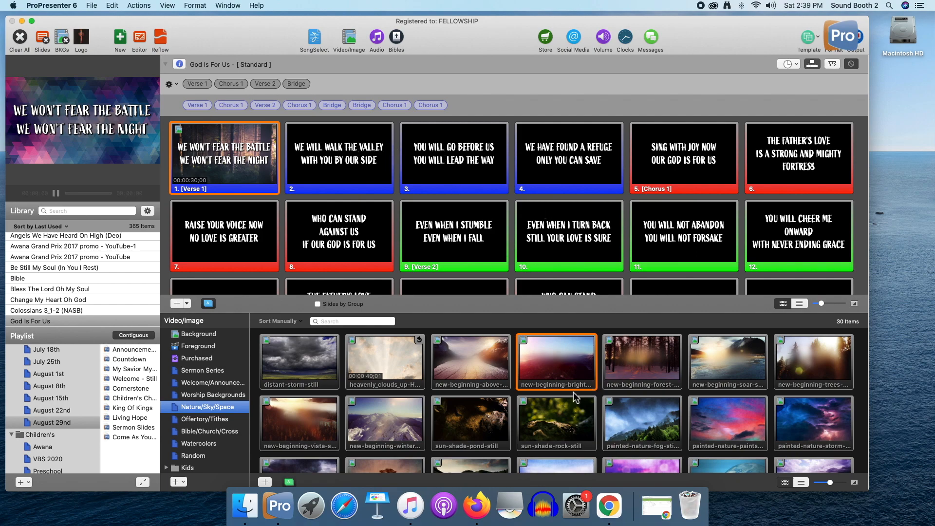
scroll(565, 401, down, 3)
scroll(566, 401, down, 10)
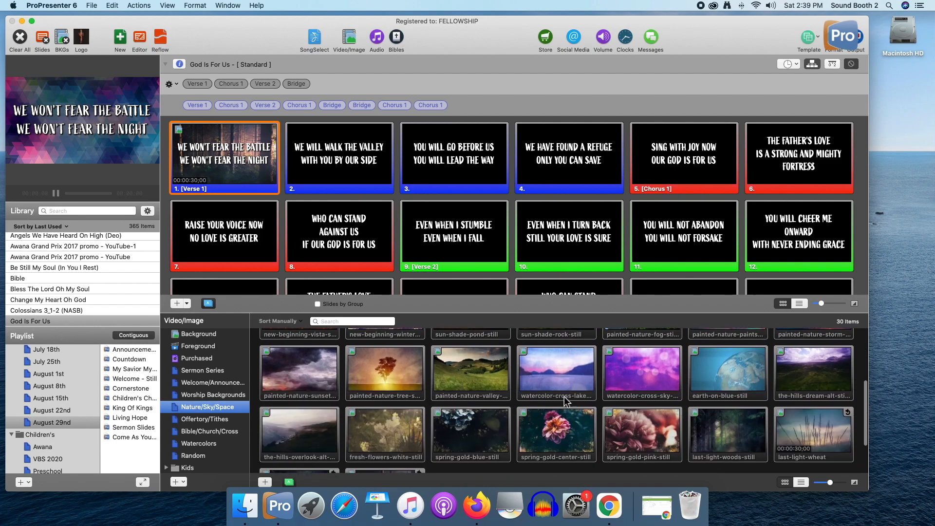
click(731, 400)
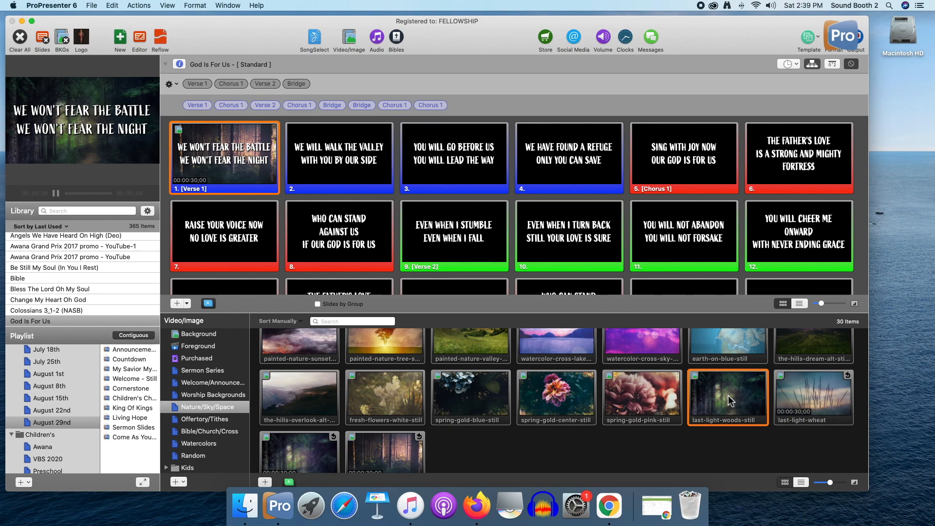
- Preview last-light-woods and two new-beginning stills (above and vista) from Nature/Sky/Space behind the live first slide
scroll(379, 438, down, 2)
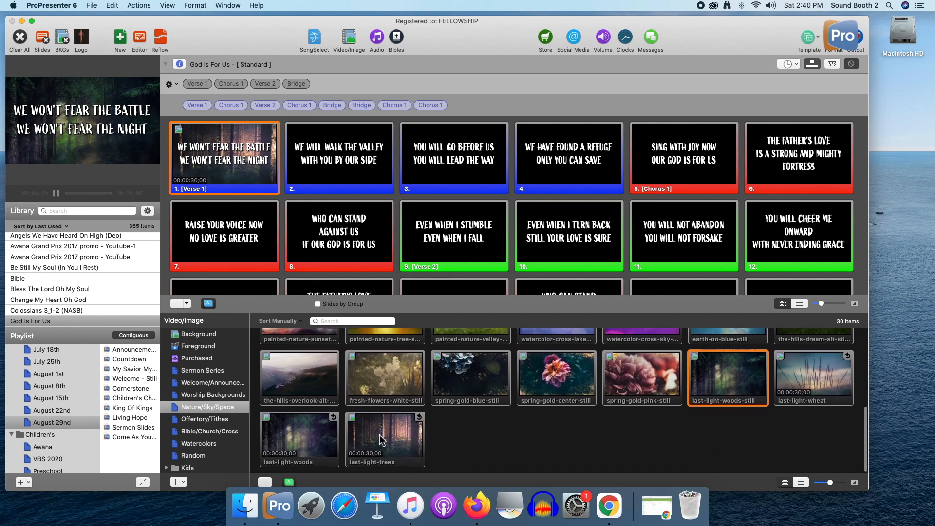
click(305, 446)
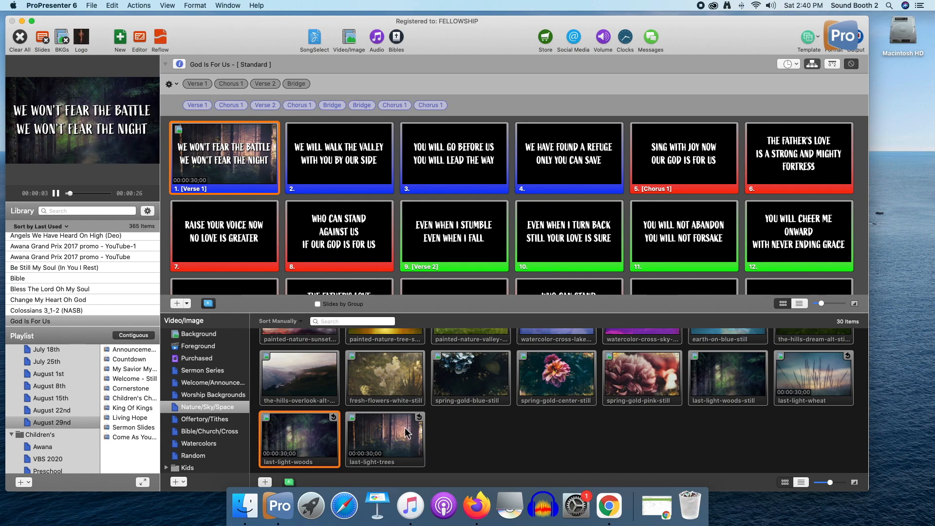
scroll(700, 399, up, 5)
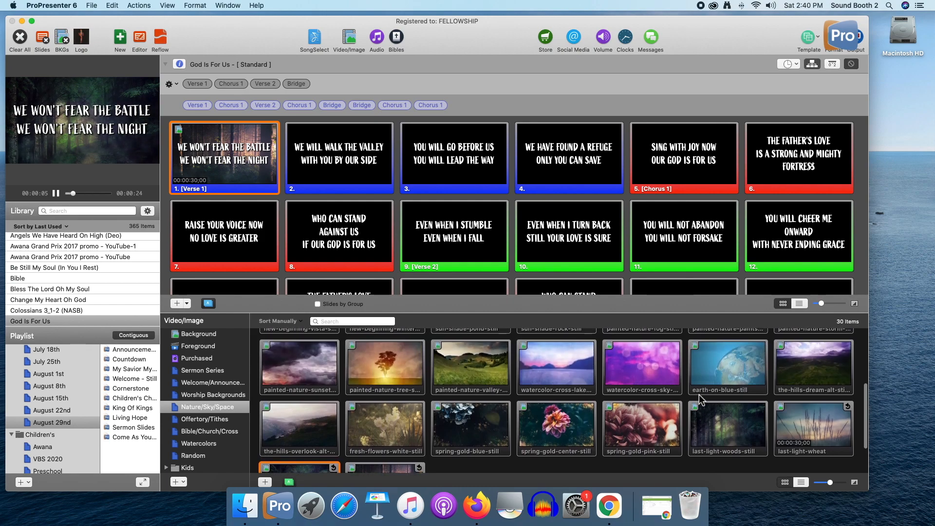
scroll(700, 399, up, 3)
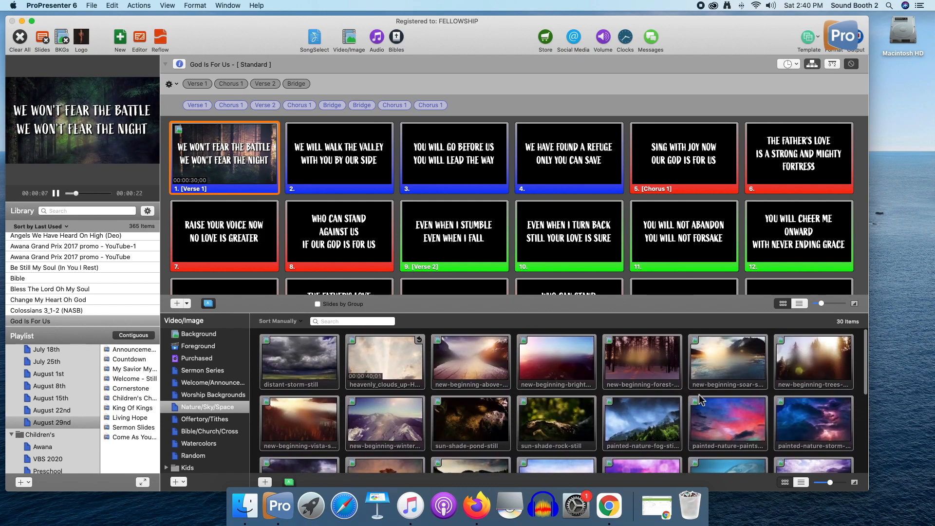
click(471, 364)
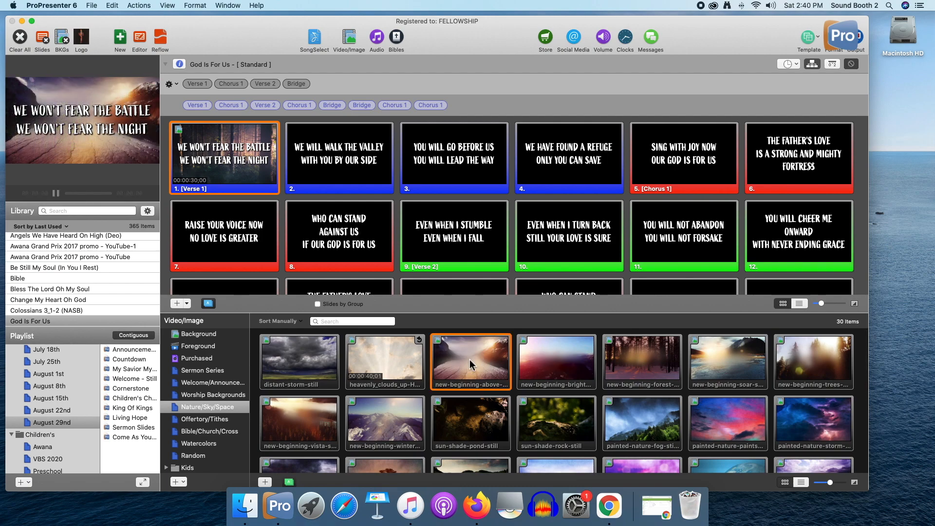
scroll(412, 370, down, 1)
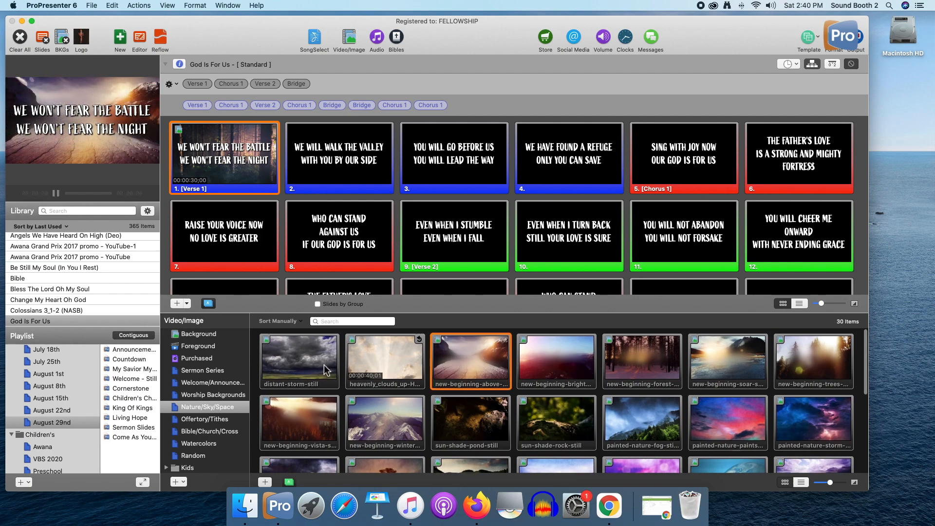
click(315, 423)
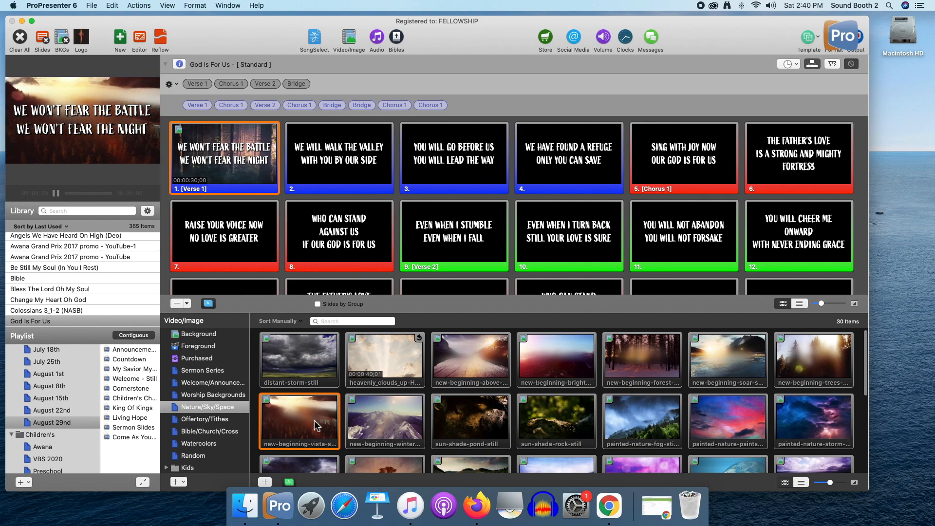
- Preview bible-pages and faith-hope-clear-still-hd from the Bible/Church/Cross backgrounds behind the live first slide
click(229, 431)
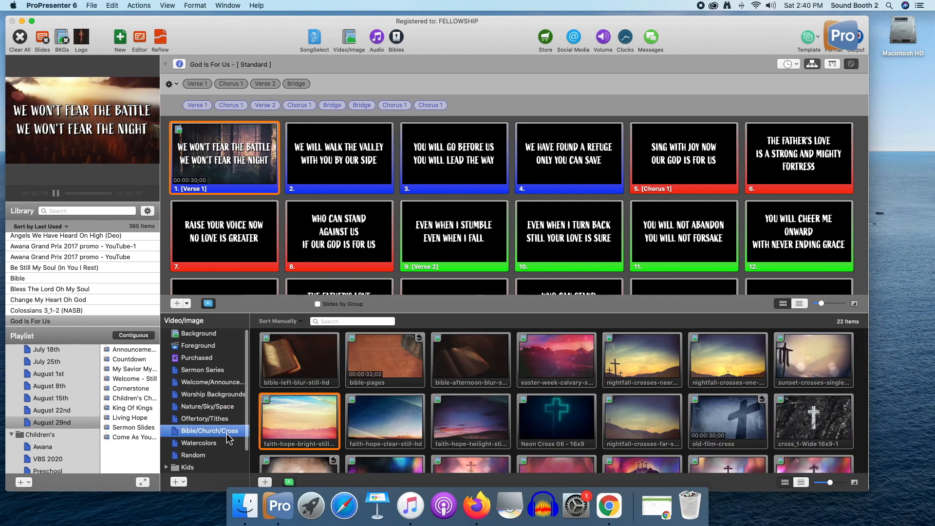
scroll(476, 414, down, 1)
click(370, 363)
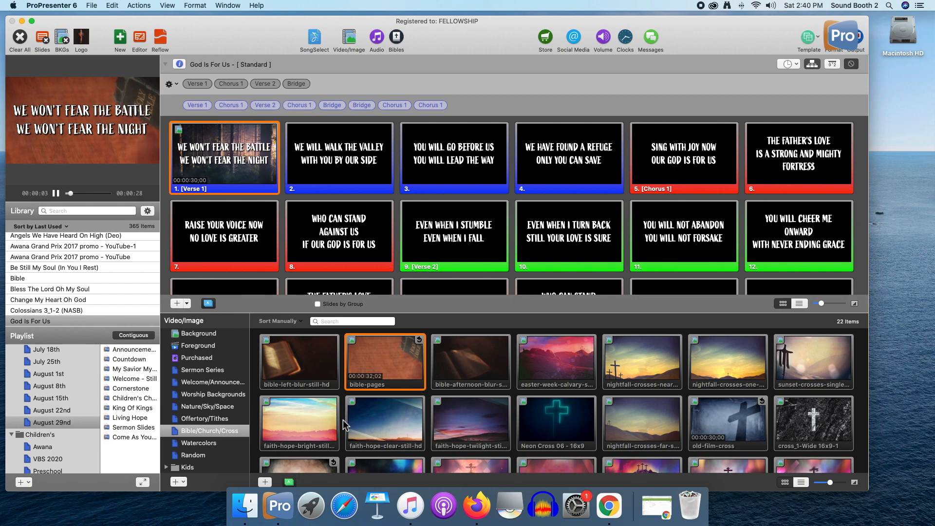
click(380, 427)
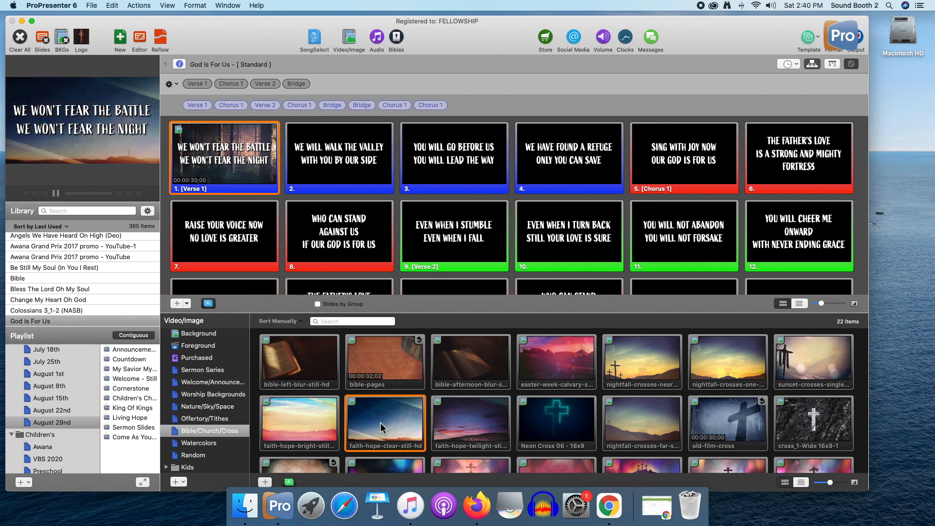
scroll(381, 427, down, 2)
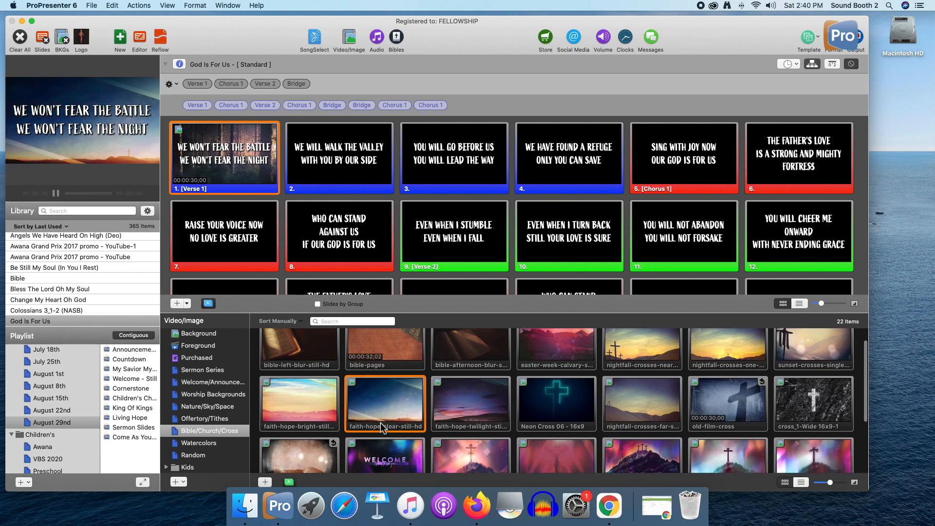
scroll(418, 423, down, 5)
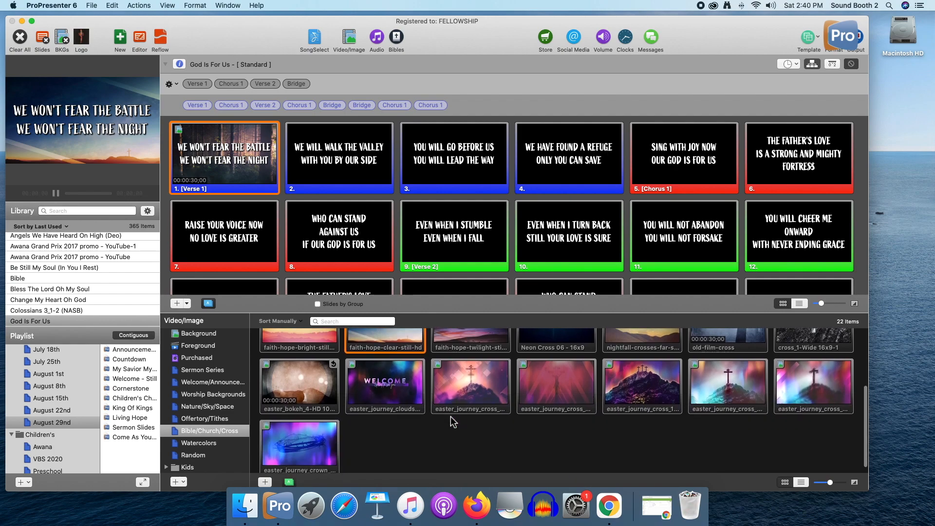
- Look through the Watercolors and Bible/Church/Cross backgrounds and show the faith-hope-twilight still behind the live first slide
click(204, 443)
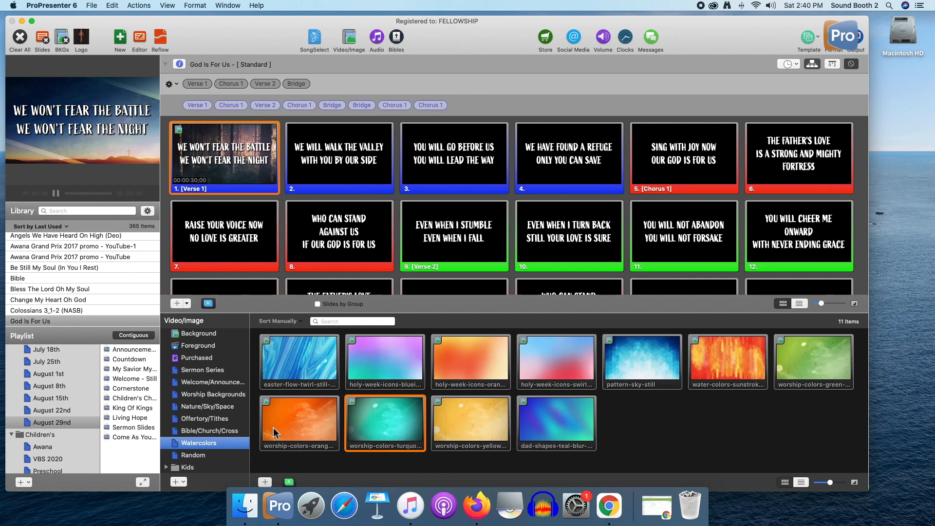
click(210, 430)
scroll(623, 431, down, 2)
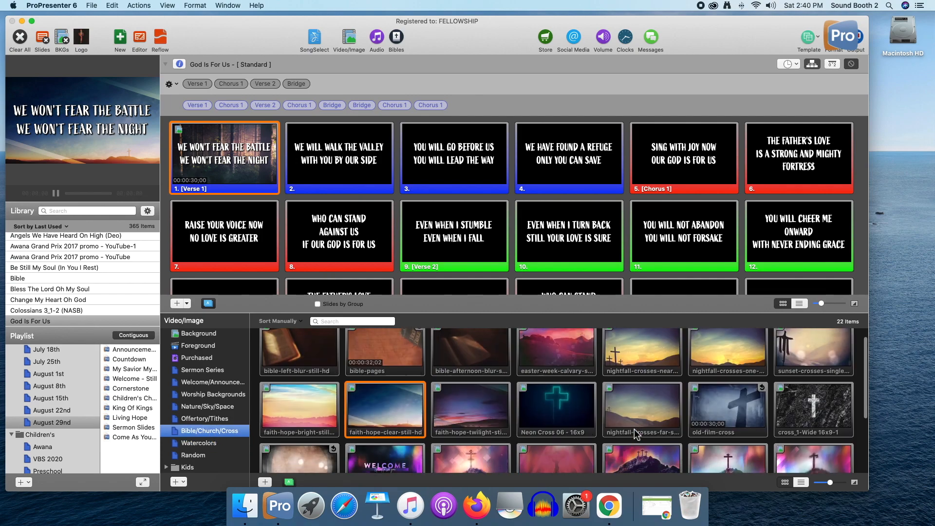
scroll(567, 425, down, 3)
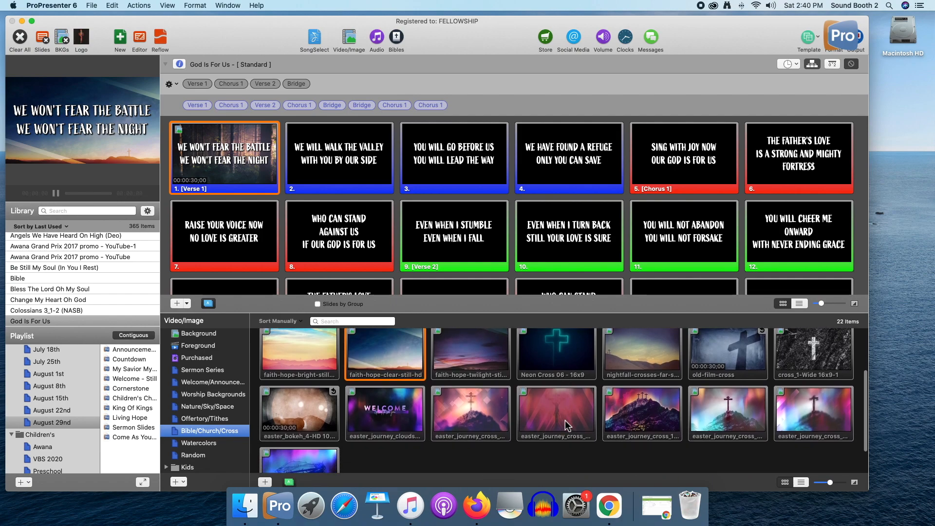
scroll(567, 425, up, 1)
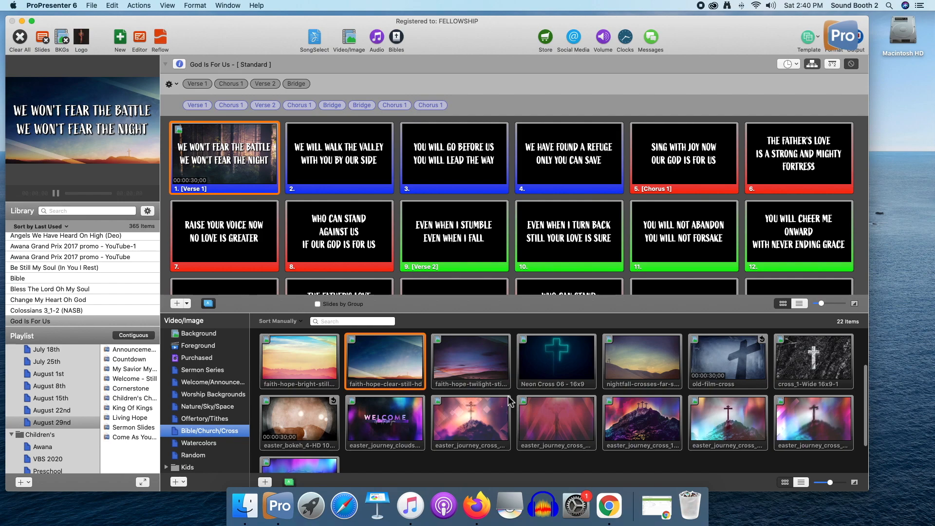
scroll(510, 401, up, 2)
click(477, 387)
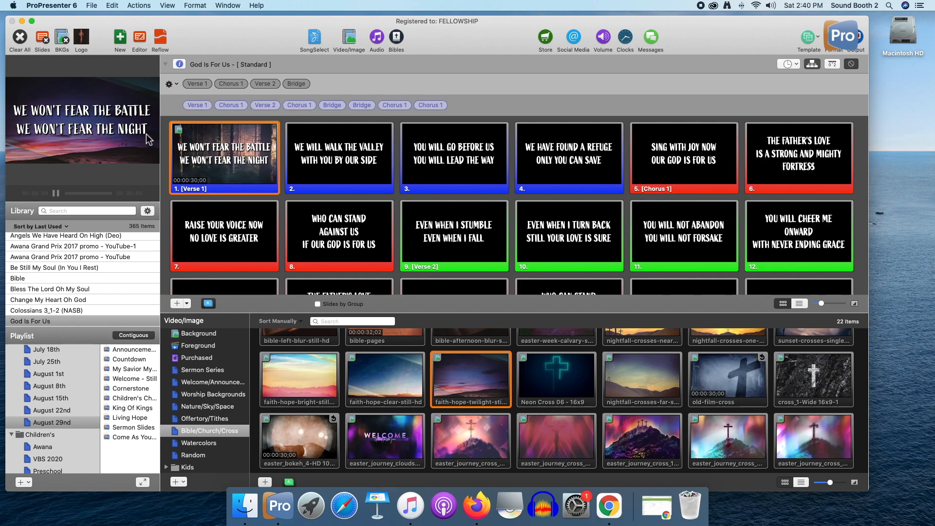
scroll(486, 414, up, 3)
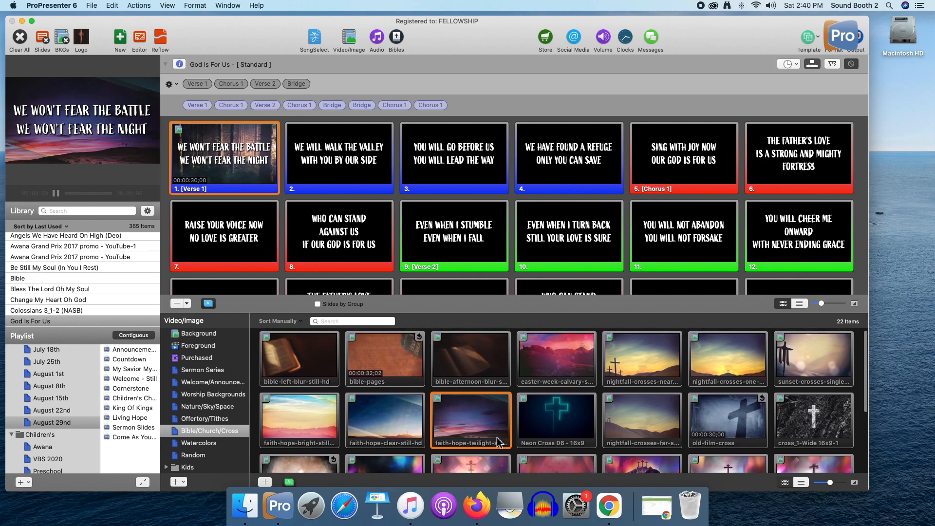
- Check the Offertory/Tithes backgrounds, hide the Video/Image browser and reopen God Is For Us from the library
click(200, 420)
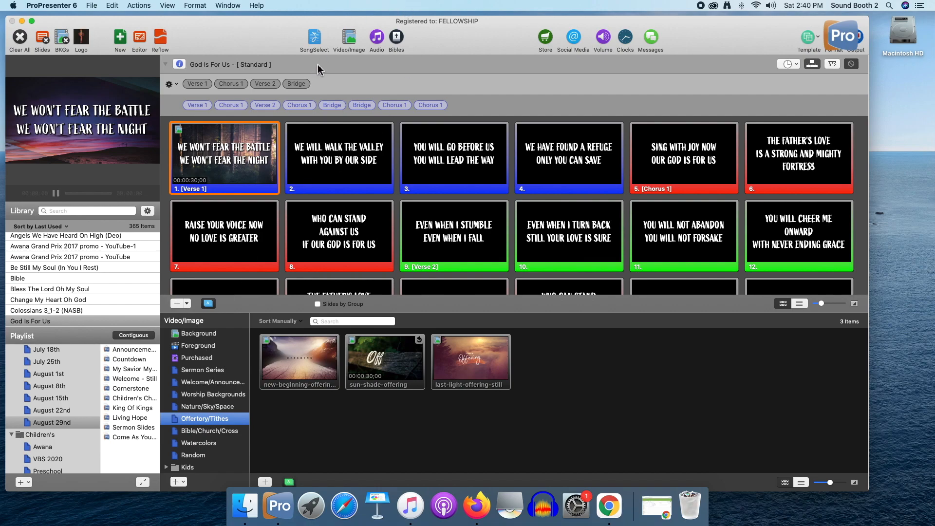
click(350, 39)
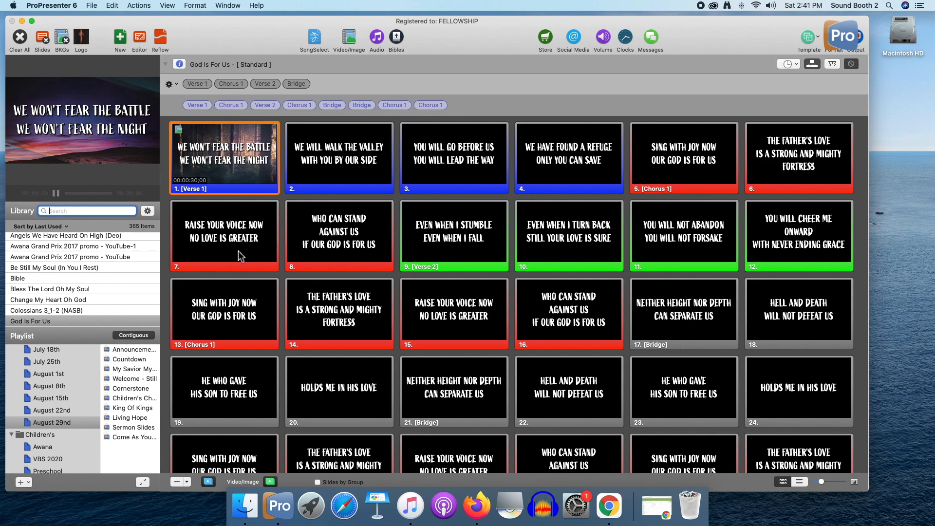
click(38, 324)
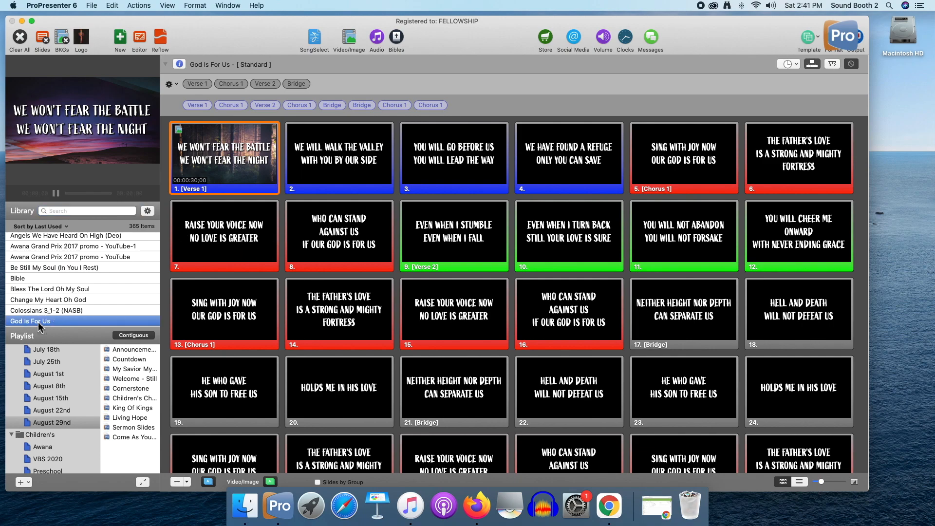
click(114, 314)
mouse_move(68, 322)
mouse_down()
mouse_move(56, 320)
mouse_move(100, 362)
mouse_move(137, 452)
mouse_move(83, 365)
mouse_move(75, 323)
mouse_up()
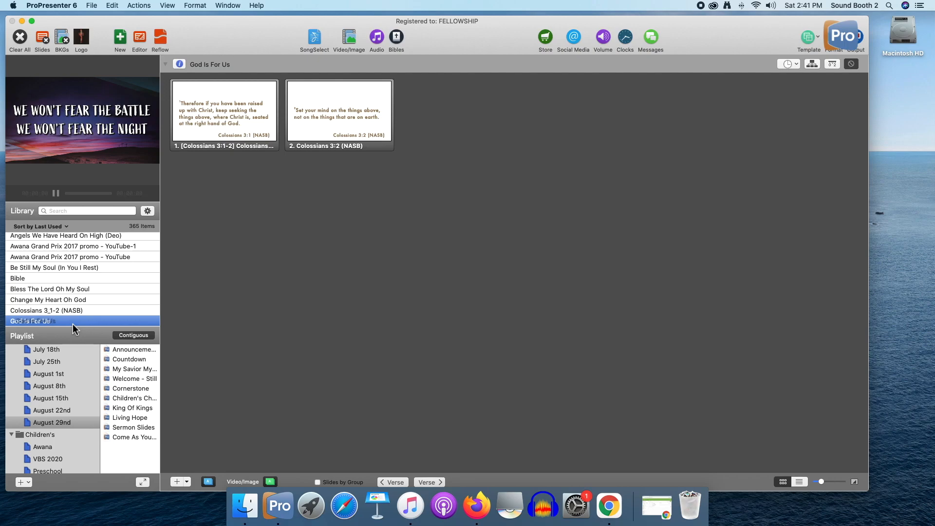
click(68, 324)
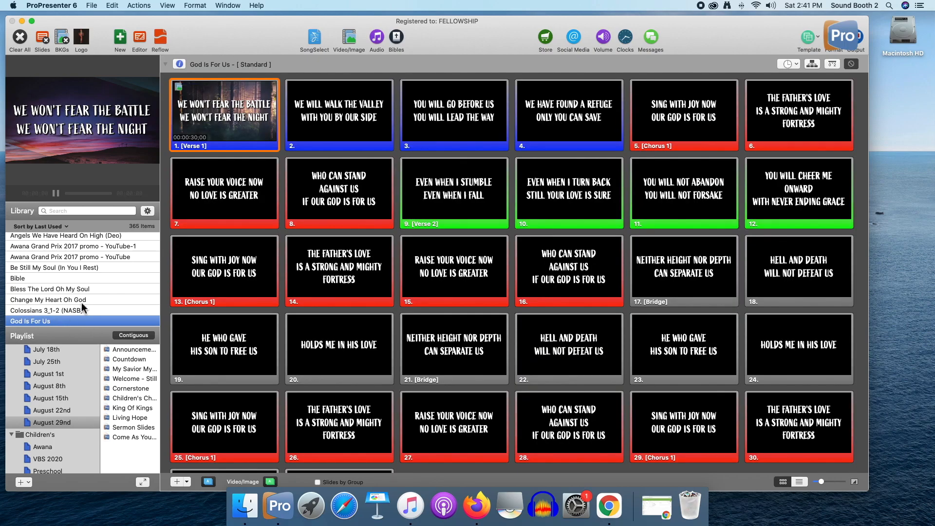
- Search SongSelect for CCLI song number 7121853 and select God Is For Us in the results
click(315, 38)
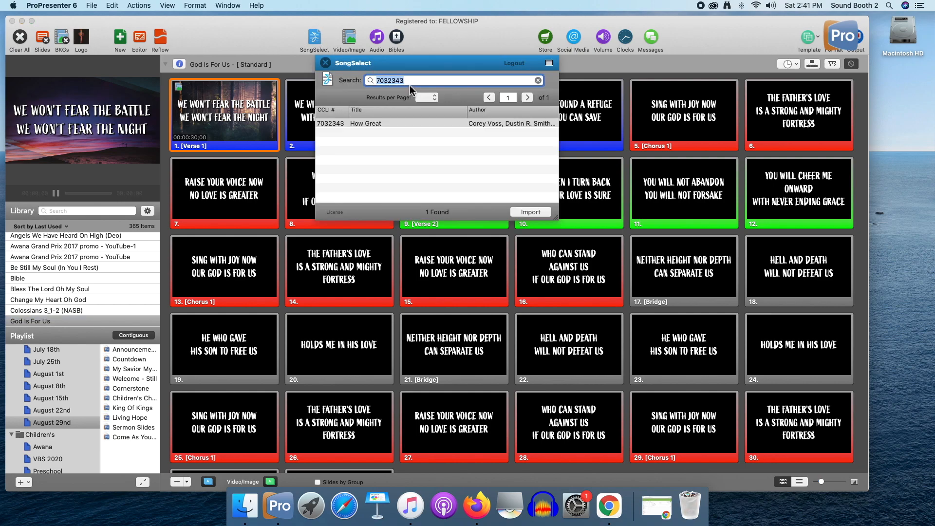
text(7121853)
key(Return)
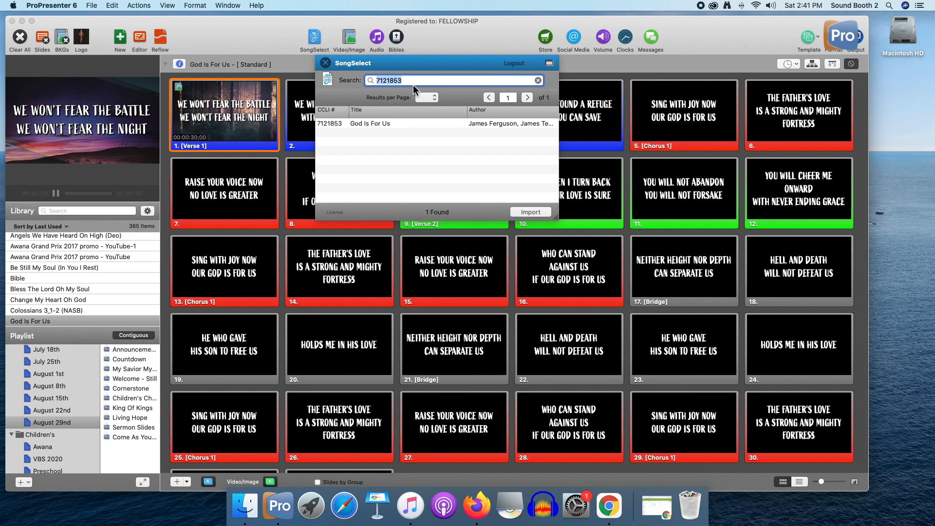
click(371, 125)
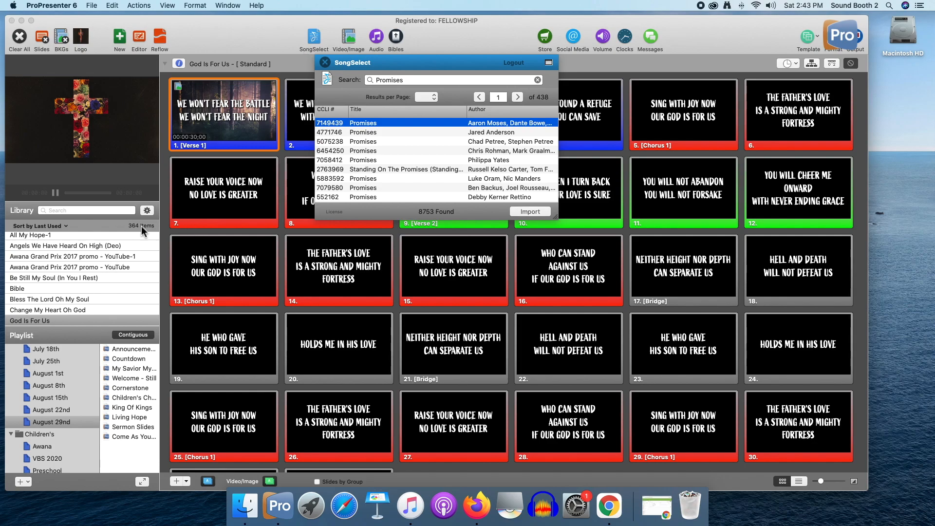
- Open the selected SongSelect song Promises in the import editor and review its lyric slides from Verse 1 to the final vamp
click(530, 211)
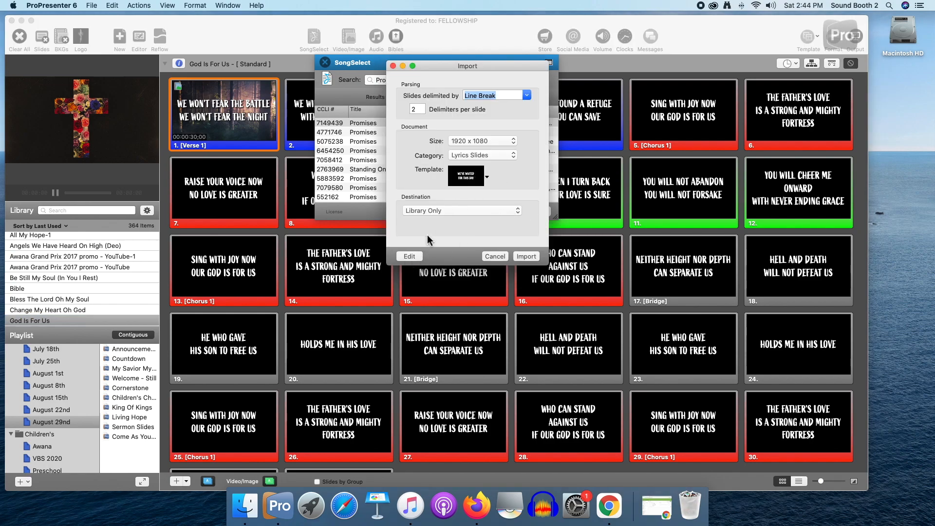
click(416, 258)
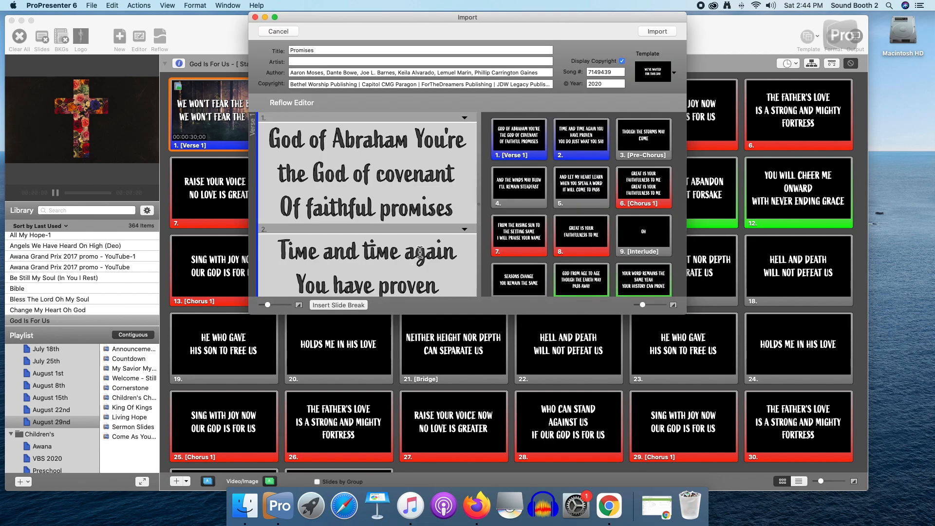
scroll(420, 252, down, 15)
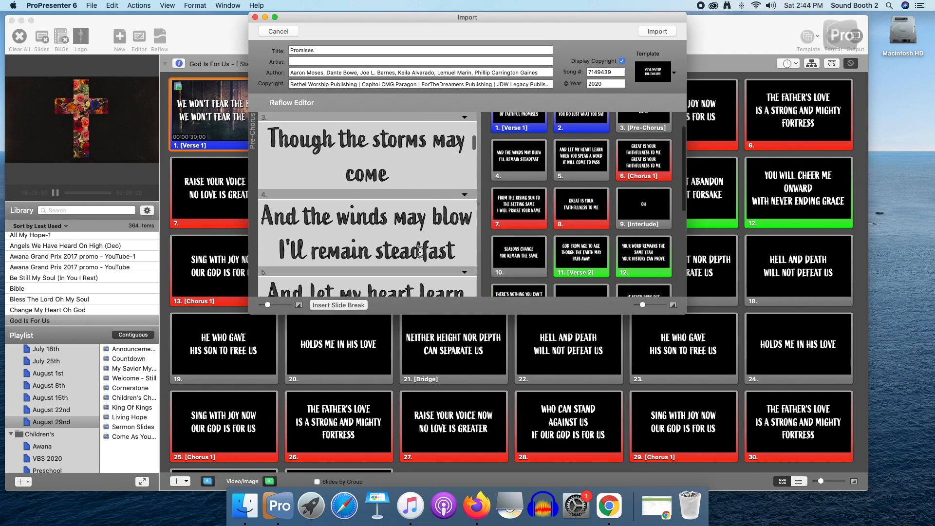
scroll(419, 252, down, 20)
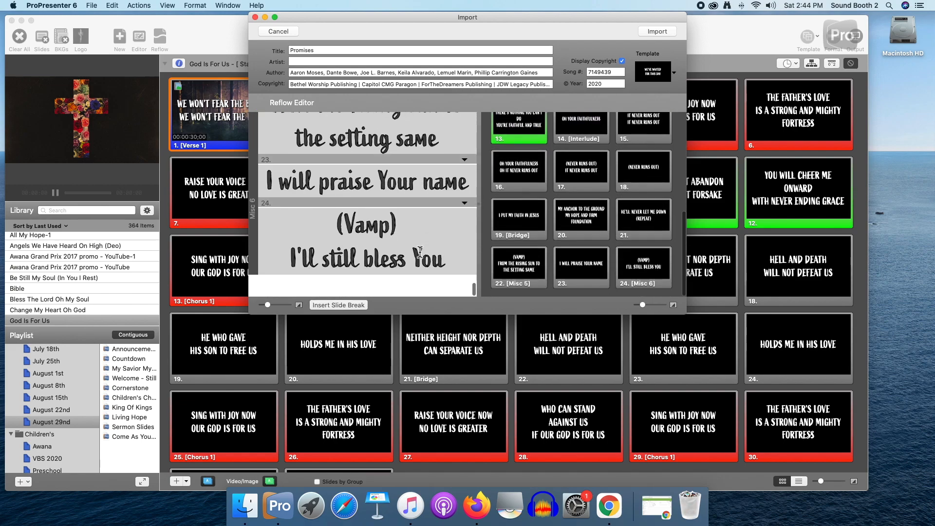
scroll(420, 252, up, 20)
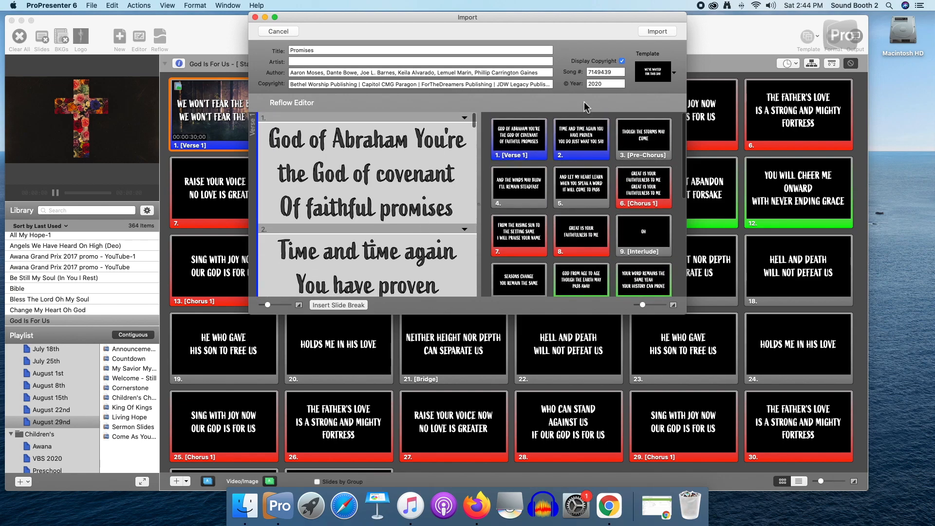
- Apply the Lucida Grande Bole template from the Lyrics Styles group to the Promises import
click(674, 73)
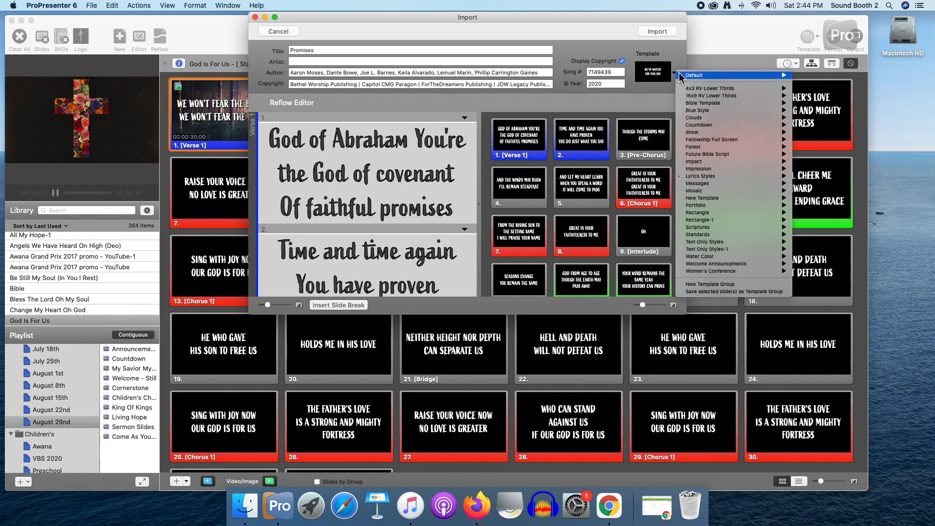
mouse_move(723, 176)
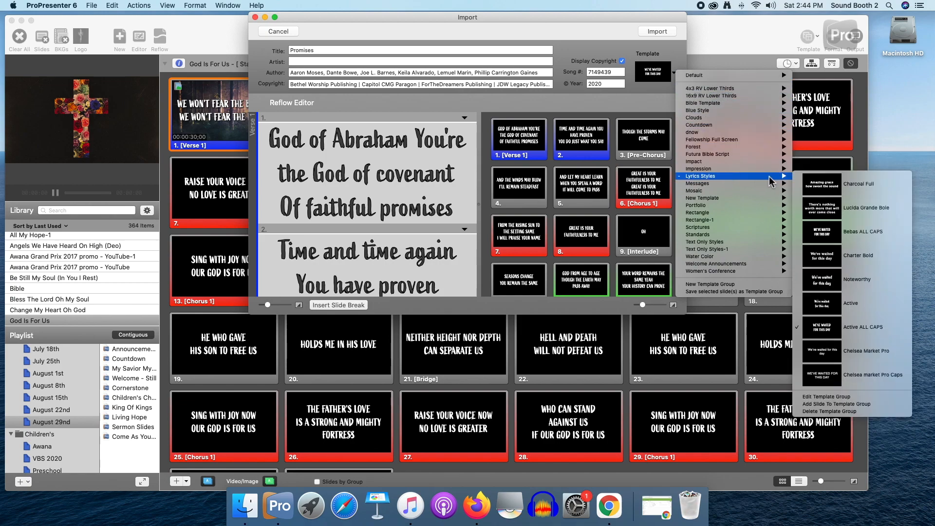
click(830, 214)
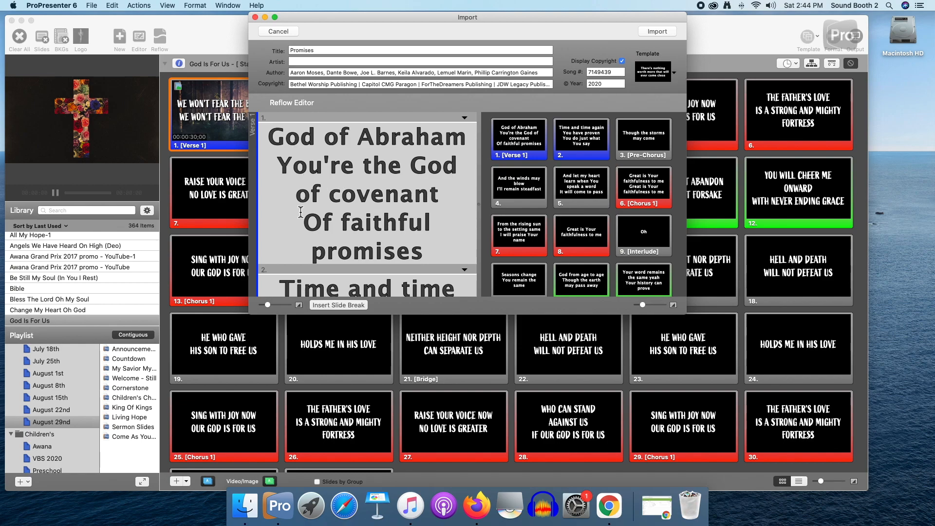
- Insert a slide break before "Of faithful promises" in Verse 1, and merge the split slide back into one
click(344, 306)
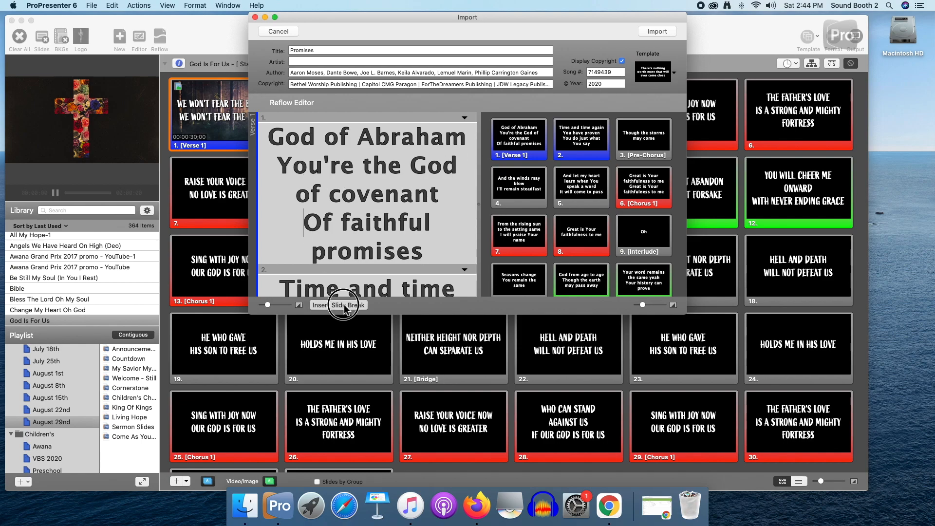
scroll(391, 207, down, 5)
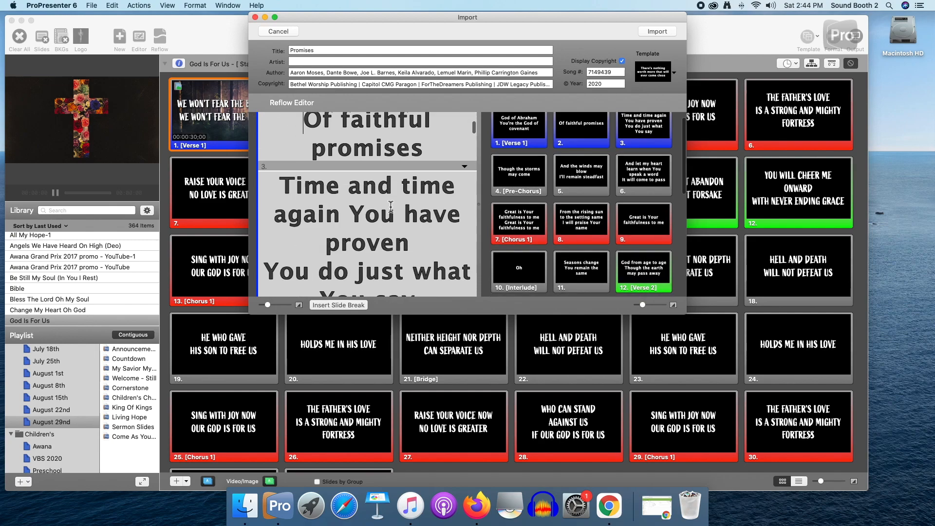
scroll(287, 167, up, 3)
click(300, 168)
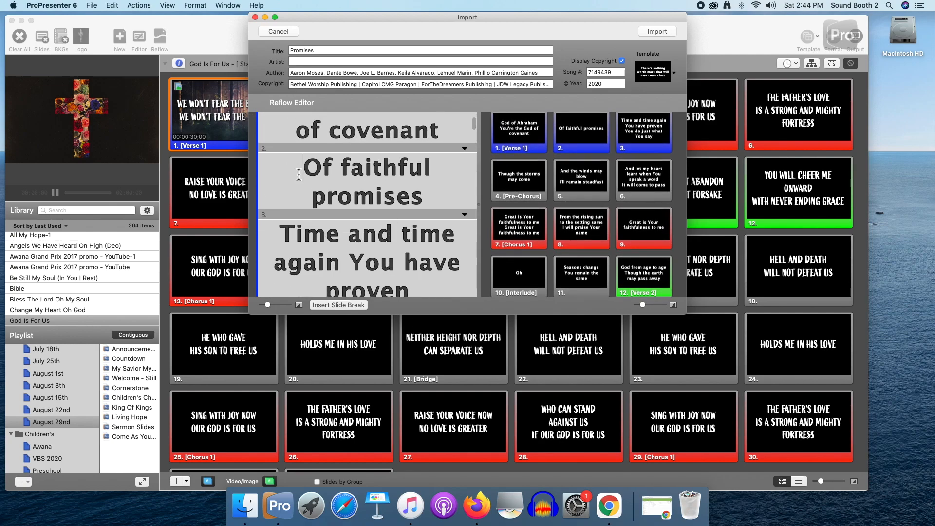
key(BackSpace)
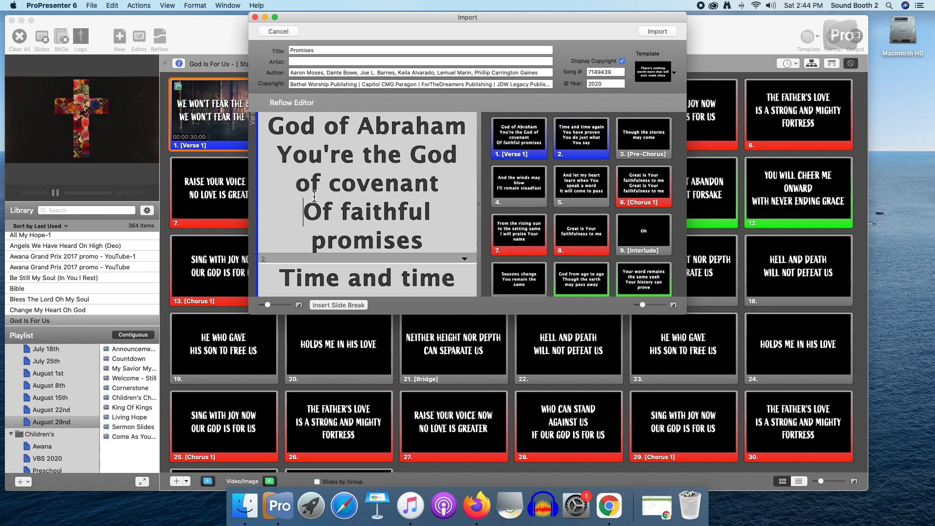
- Apply Template 6 from the Fellowship Full Screen group to the Promises import
scroll(556, 185, down, 2)
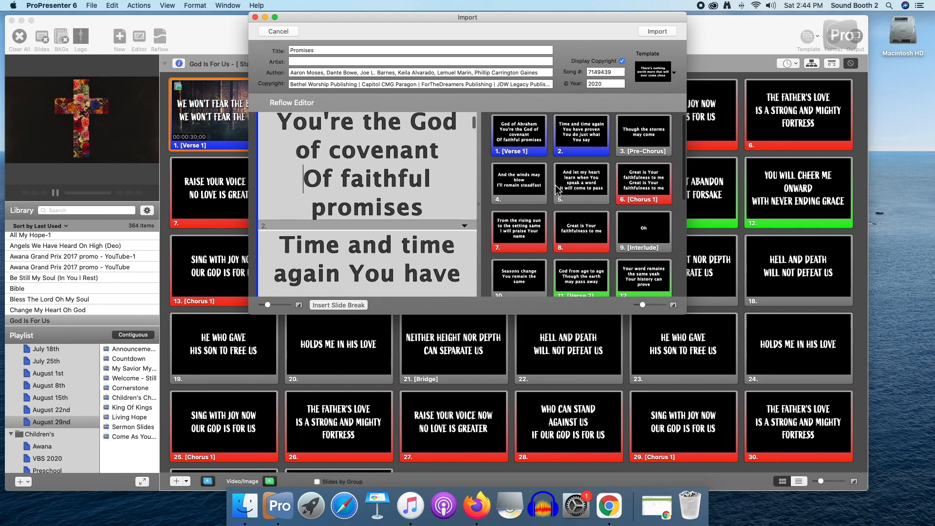
scroll(430, 200, down, 3)
scroll(429, 200, up, 5)
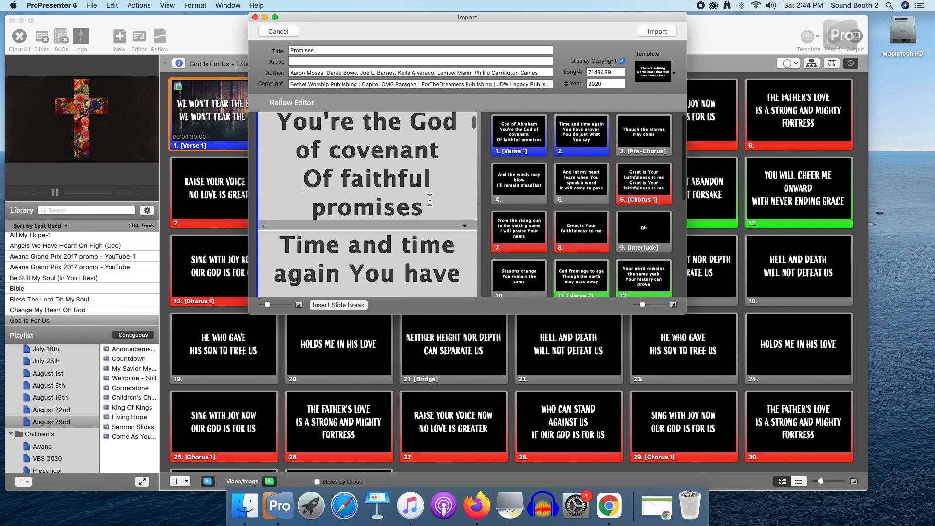
click(674, 73)
mouse_move(739, 195)
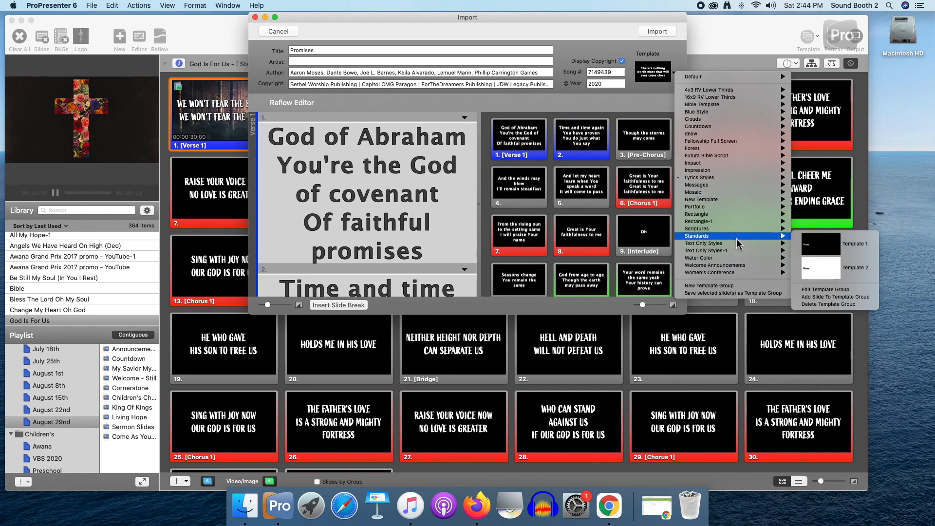
mouse_move(738, 252)
mouse_move(778, 245)
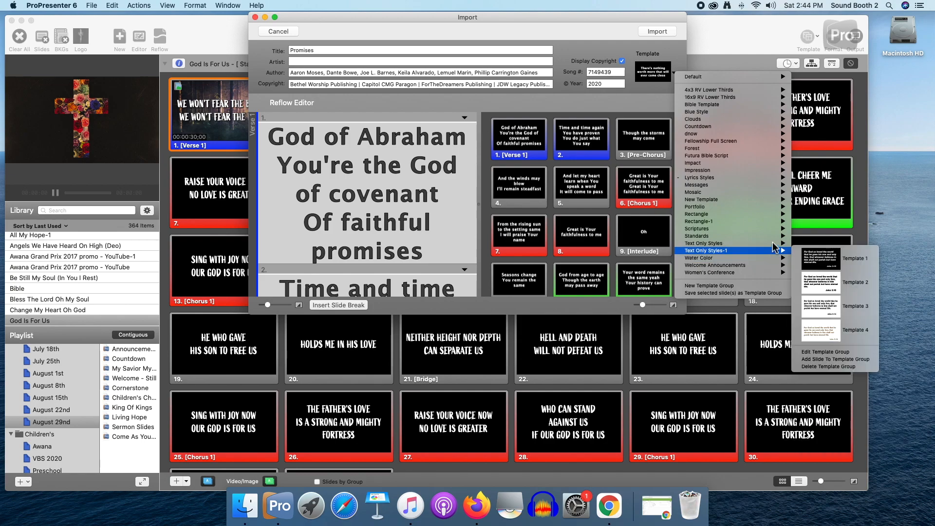
mouse_move(768, 182)
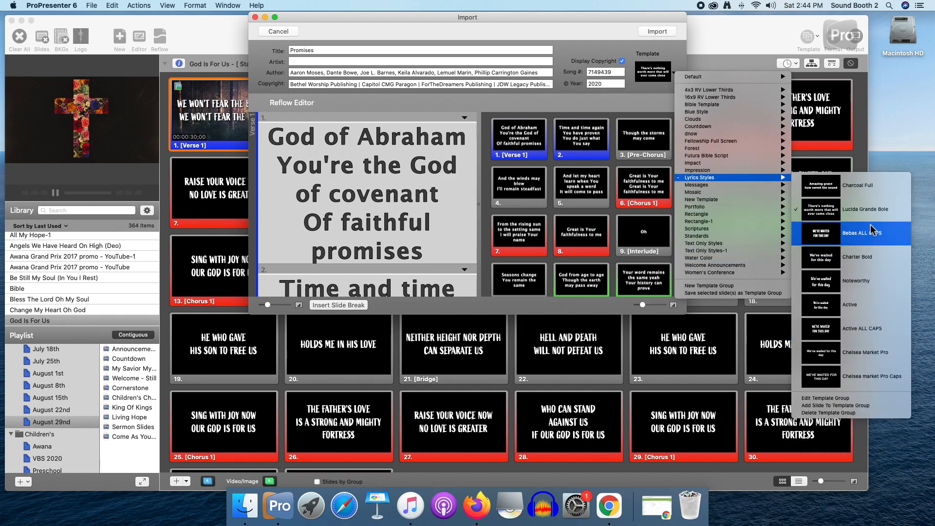
mouse_move(769, 141)
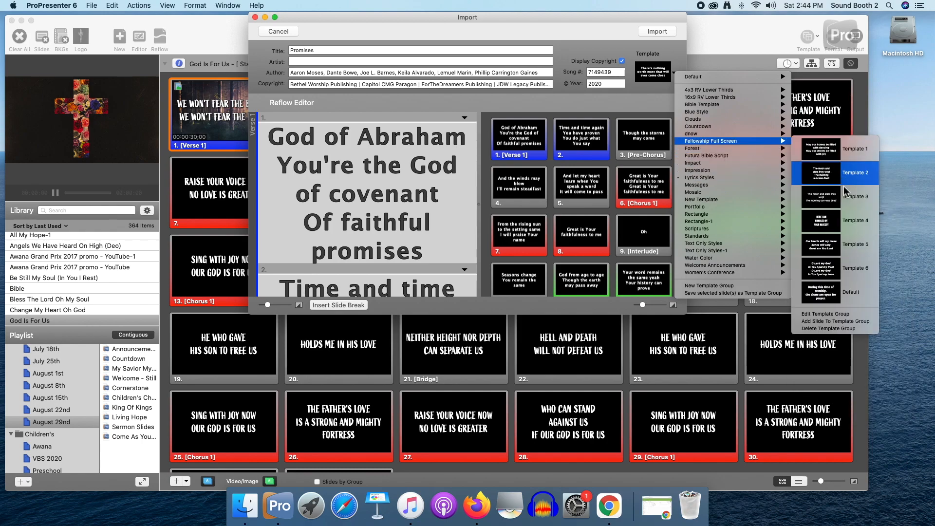
click(834, 274)
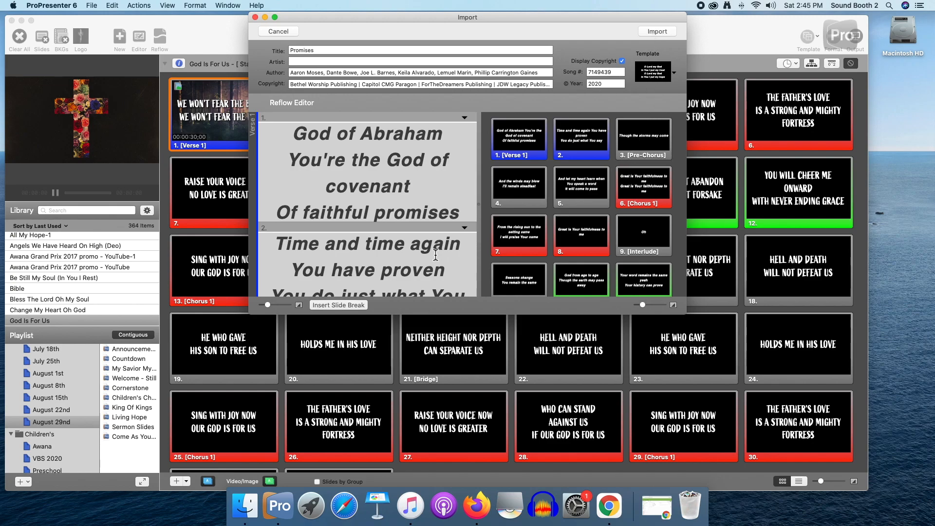
- Review how the Promises lyrics fit on each slide with the new template, from Verse 1 through the final vamp
scroll(435, 254, down, 10)
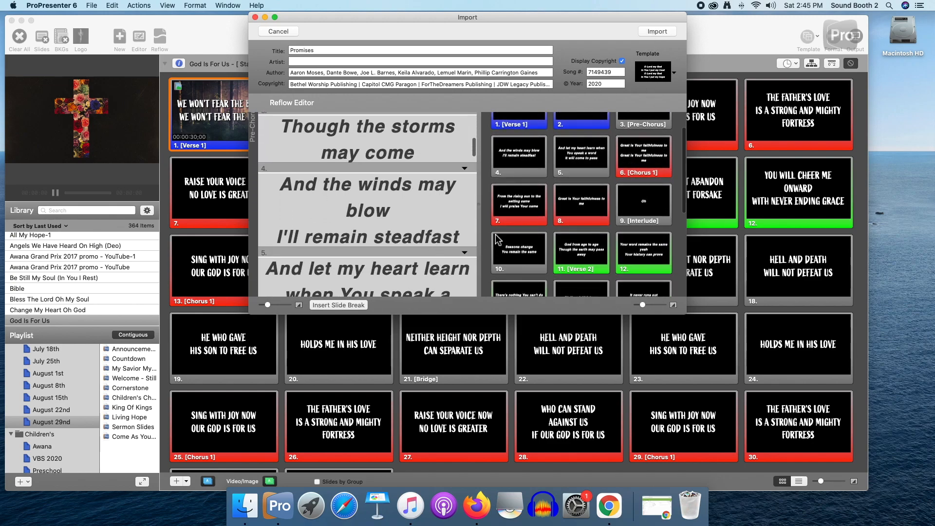
scroll(564, 229, down, 5)
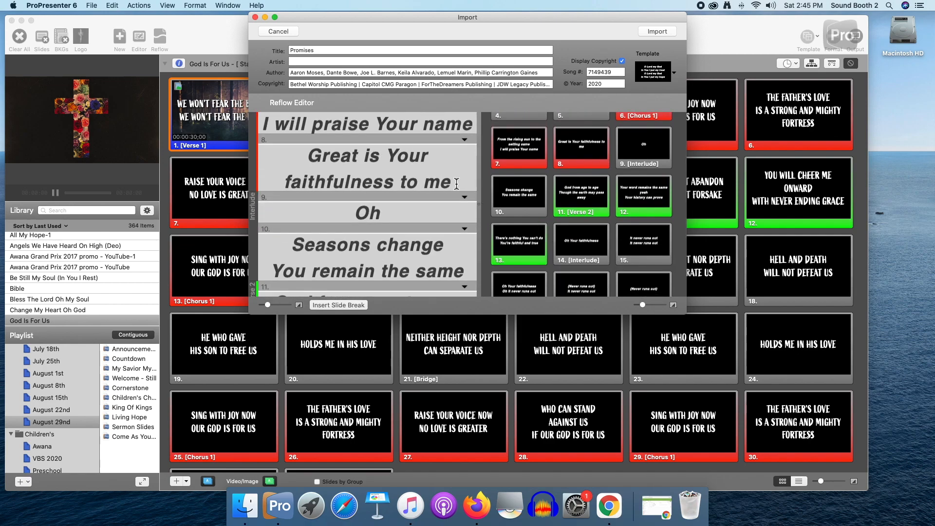
scroll(456, 183, up, 8)
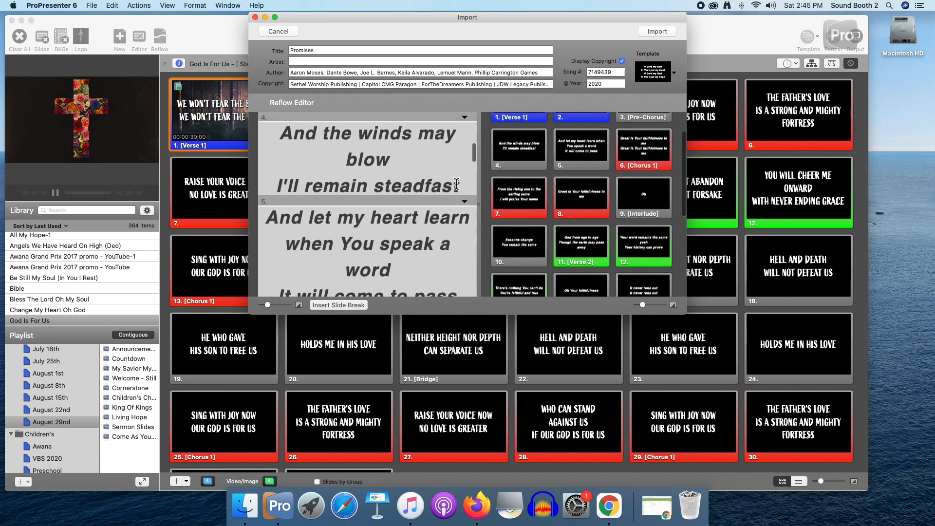
scroll(456, 184, down, 10)
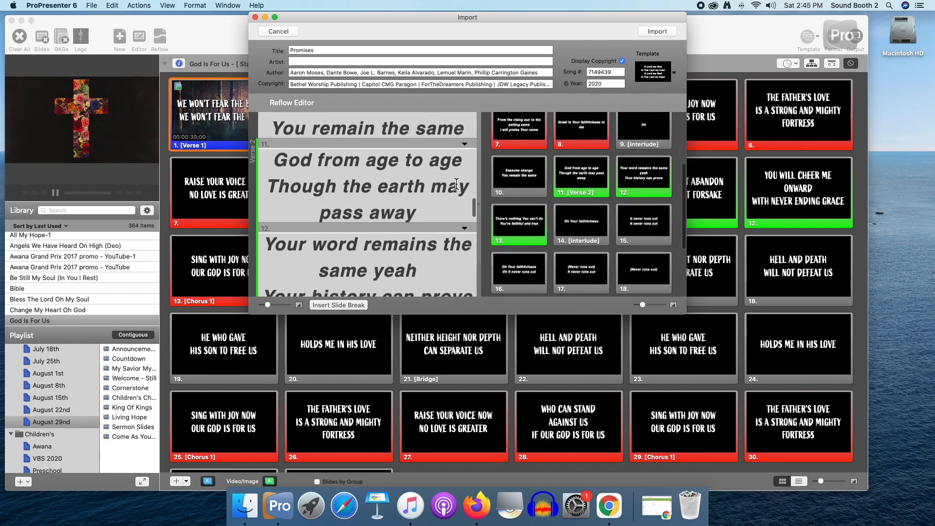
scroll(456, 184, down, 6)
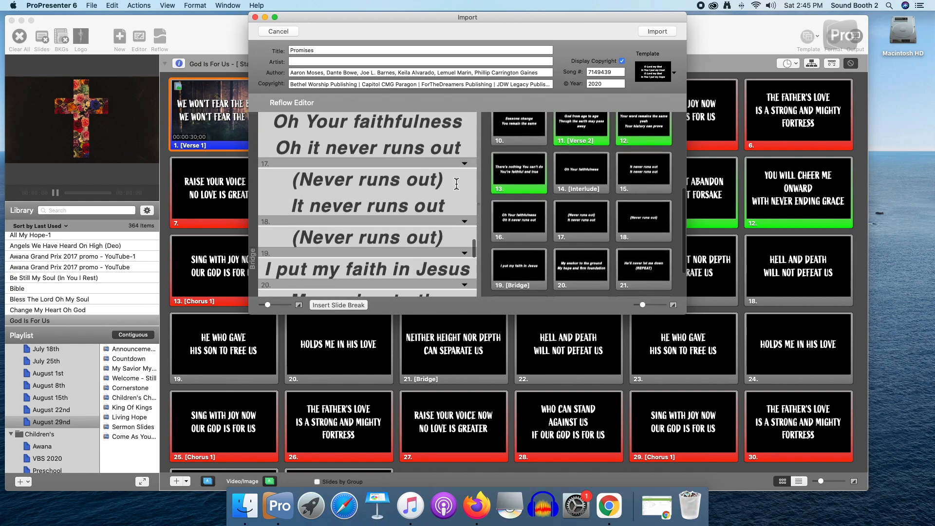
scroll(456, 183, down, 5)
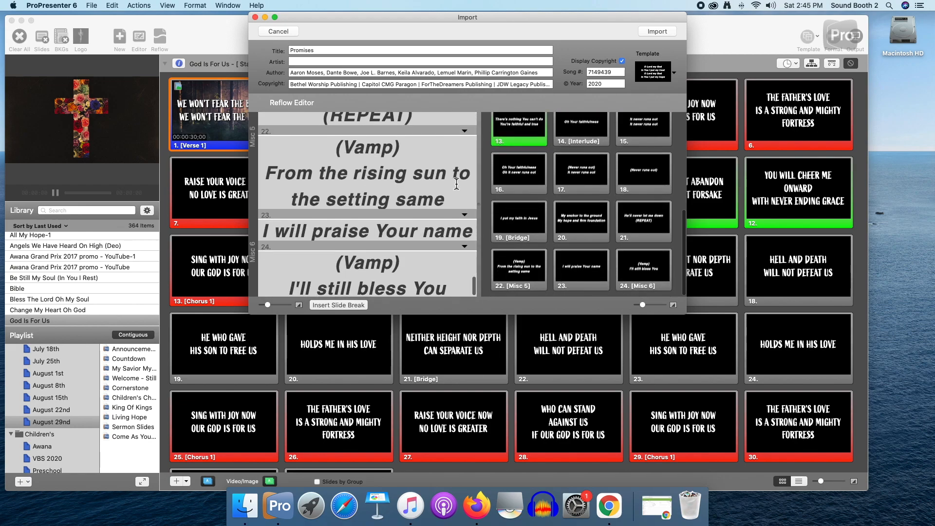
scroll(405, 205, up, 20)
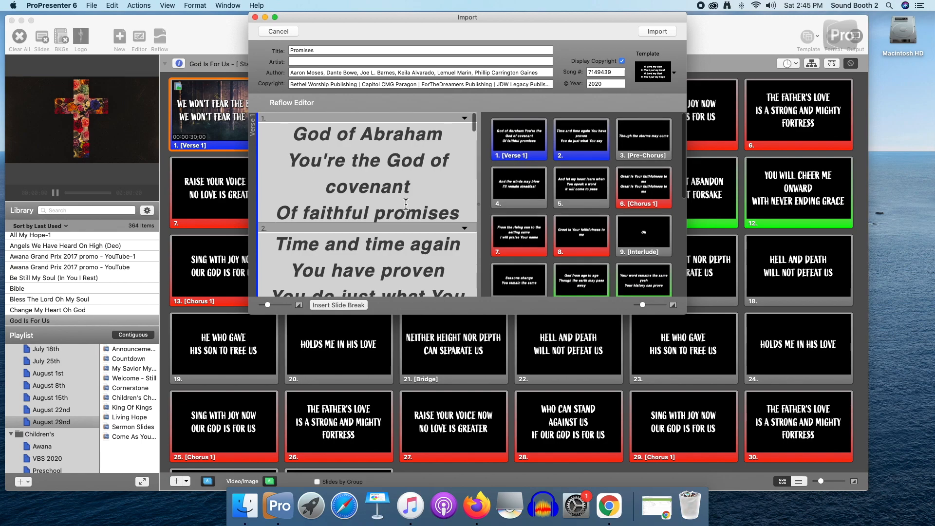
scroll(409, 210, down, 10)
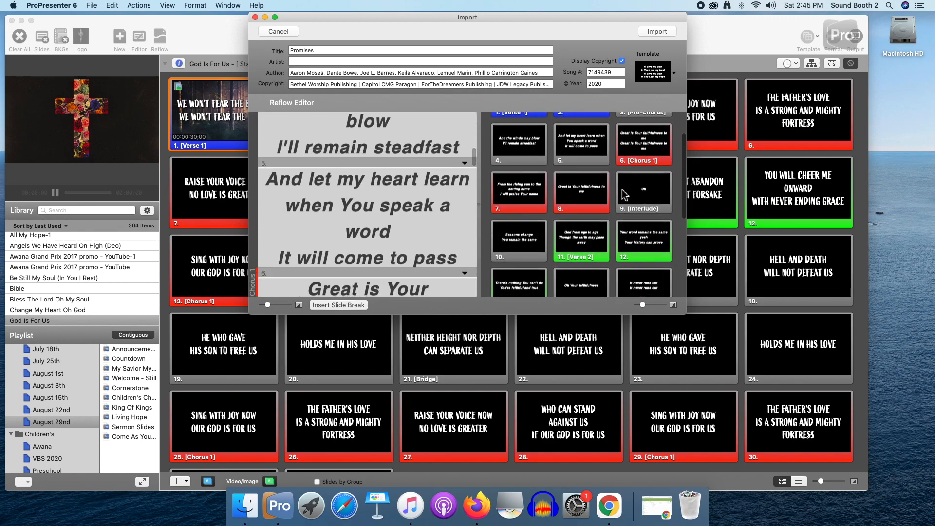
scroll(443, 217, down, 8)
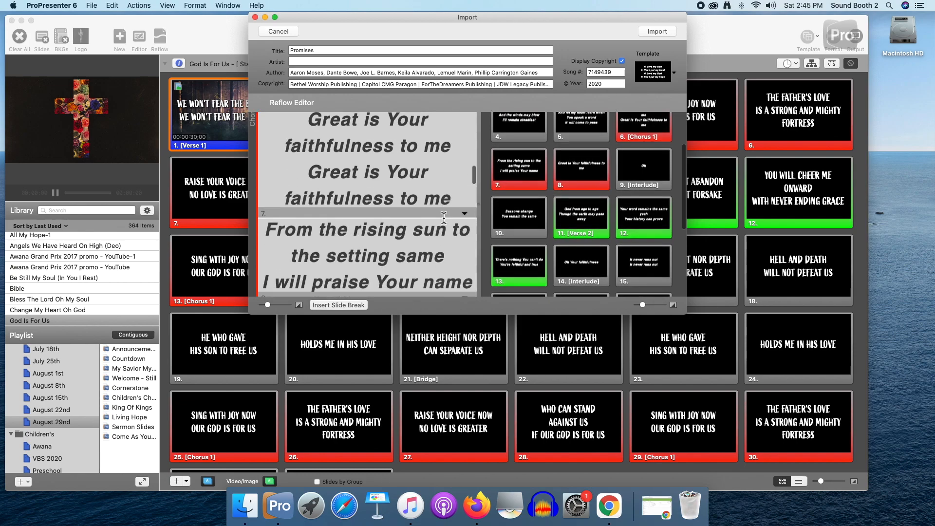